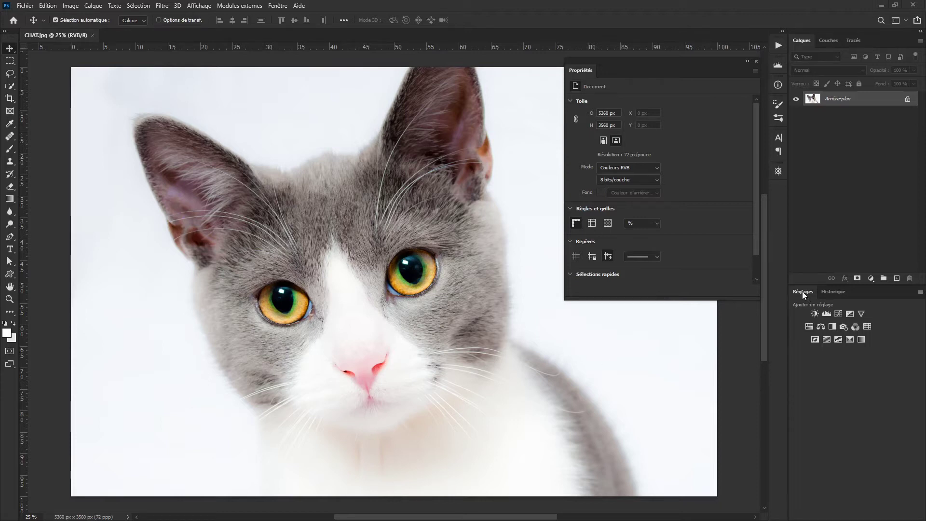
Add a Levels (Niveaux) adjustment layer above the cat photo's background layer.
{"action": "left_click", "coordinate": [280, 6]}
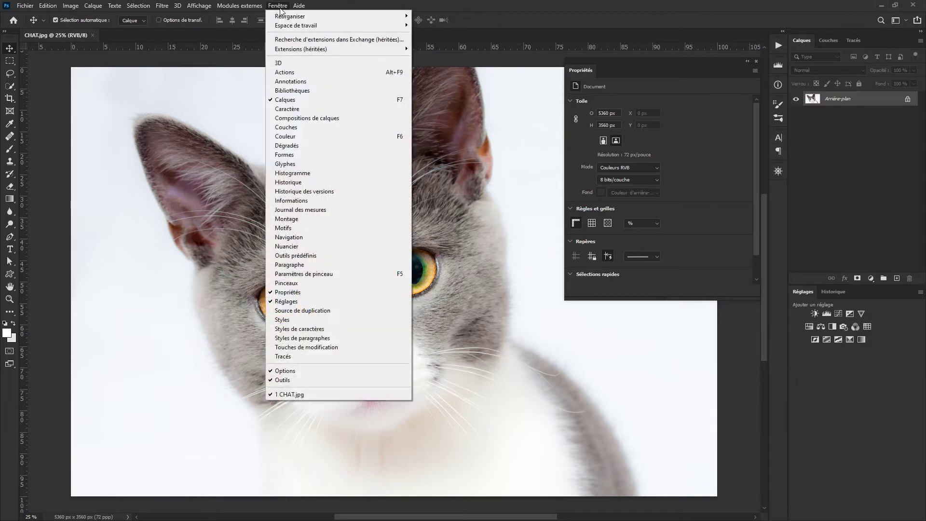
{"action": "left_click", "coordinate": [675, 313]}
{"action": "left_click", "coordinate": [827, 313]}
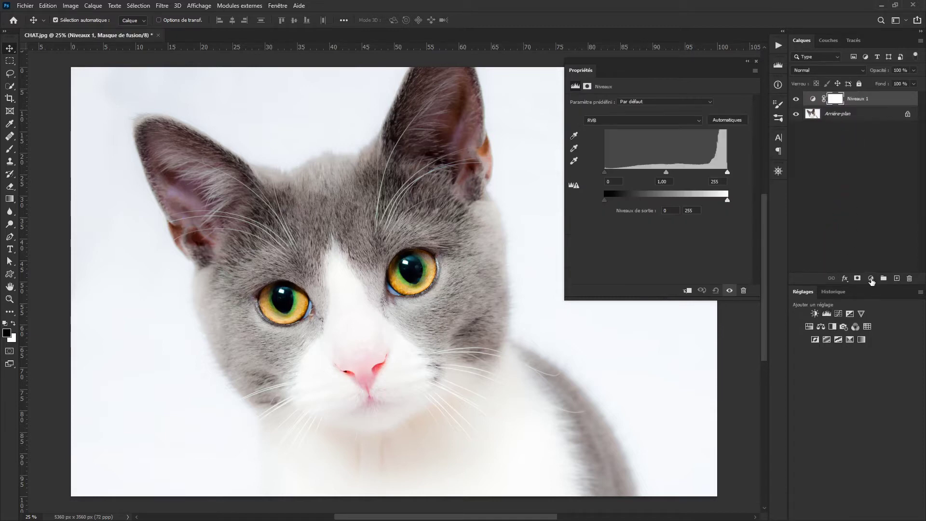
Add a second Levels adjustment layer above the first one and delete it.
{"action": "left_click", "coordinate": [871, 279]}
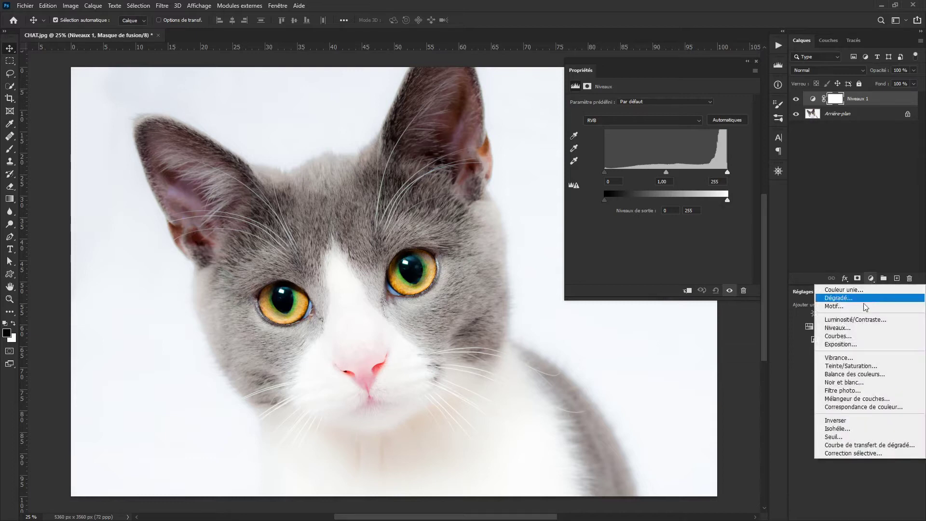
{"action": "left_click", "coordinate": [857, 328]}
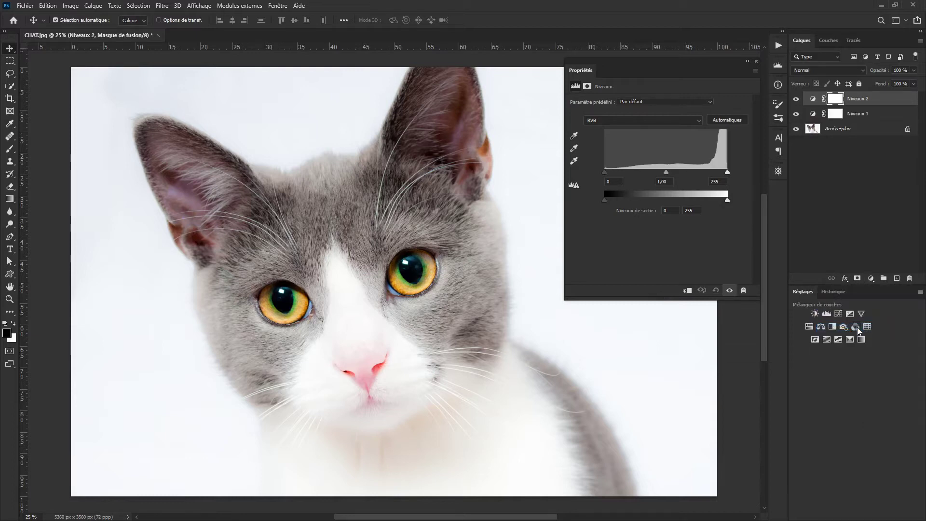
{"action": "left_click", "coordinate": [896, 102]}
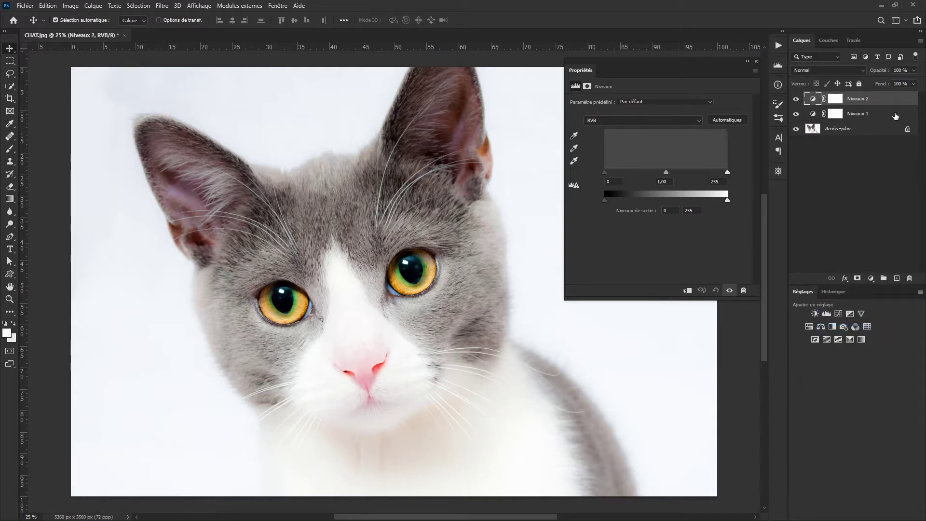
{"action": "left_click", "coordinate": [909, 279]}
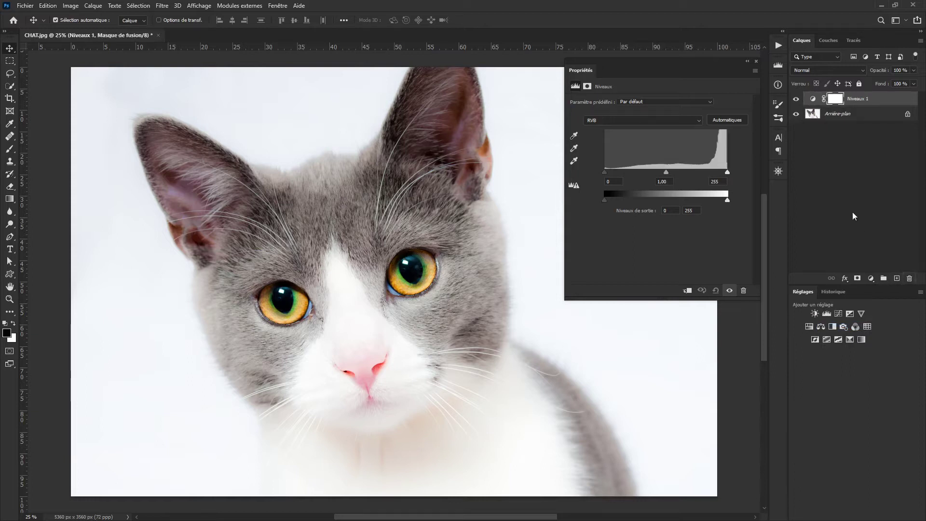
Set the black input level of the Niveaux 1 adjustment to 149.
{"action": "left_click", "coordinate": [836, 99]}
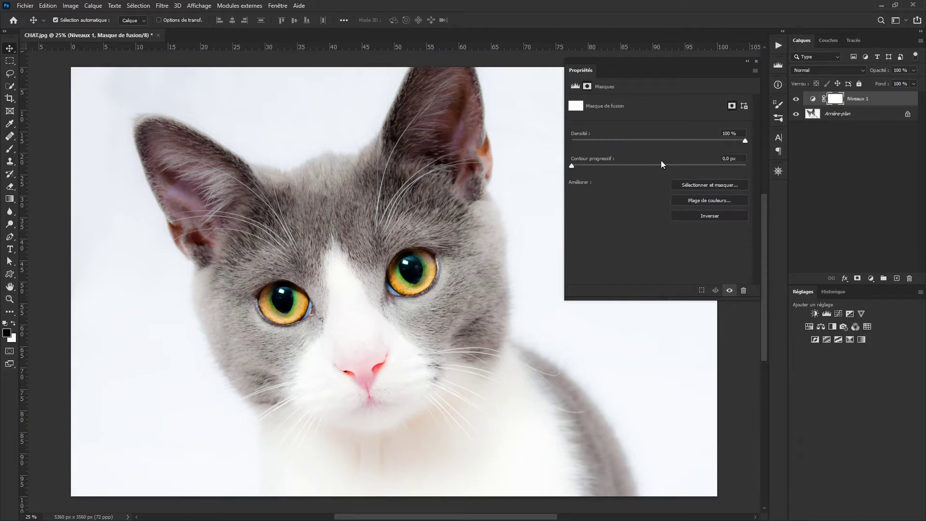
{"action": "left_click", "coordinate": [813, 99]}
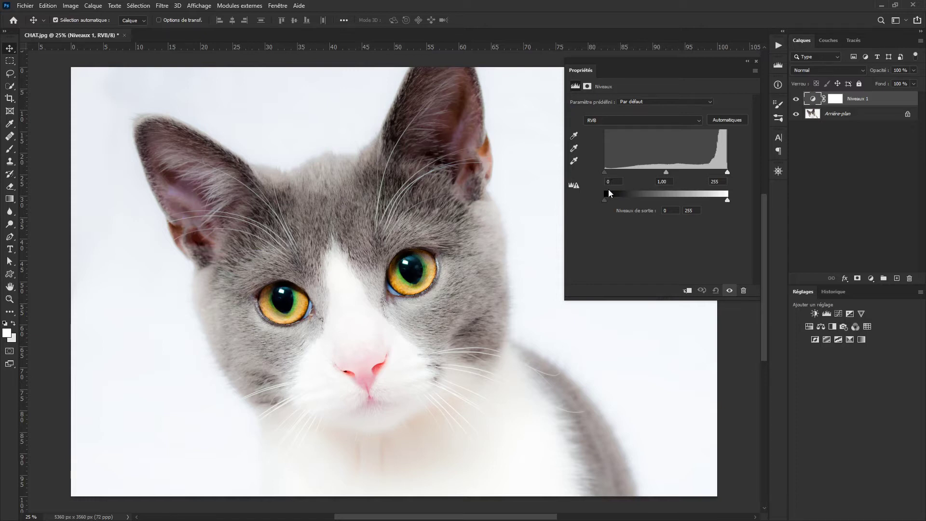
{"action": "left_click_drag", "start_coordinate": [606, 171], "coordinate": [676, 172]}
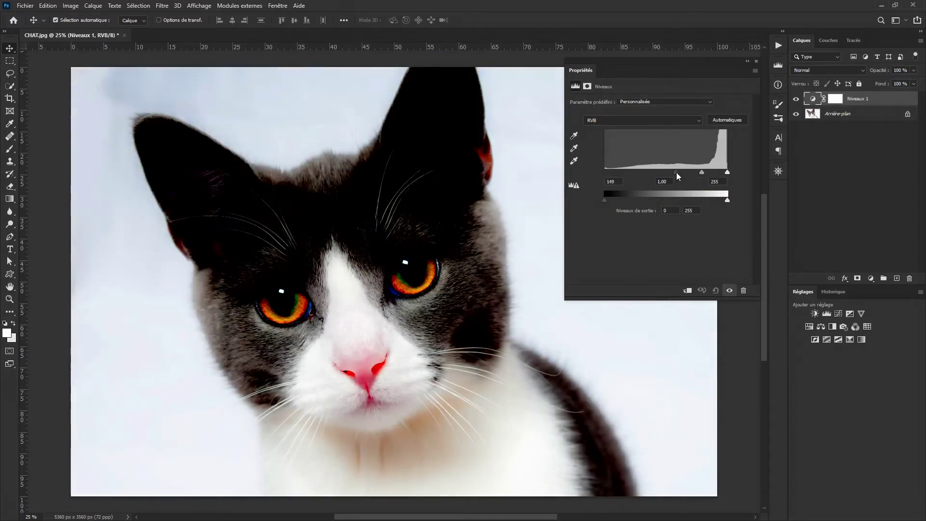
Paint black on the Niveaux 1 mask over the cat's left-hand eye using a soft brush of about 1245 px.
{"action": "left_click", "coordinate": [831, 98]}
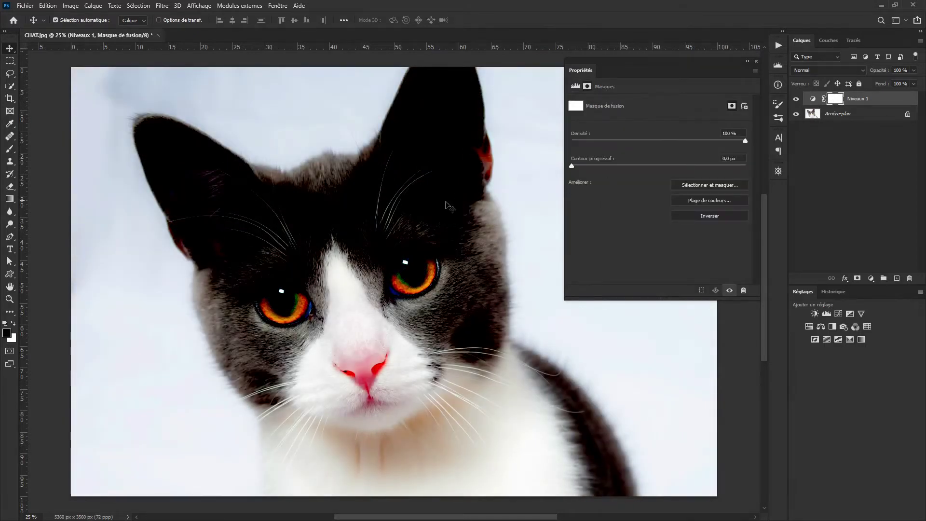
{"action": "left_click", "coordinate": [10, 151]}
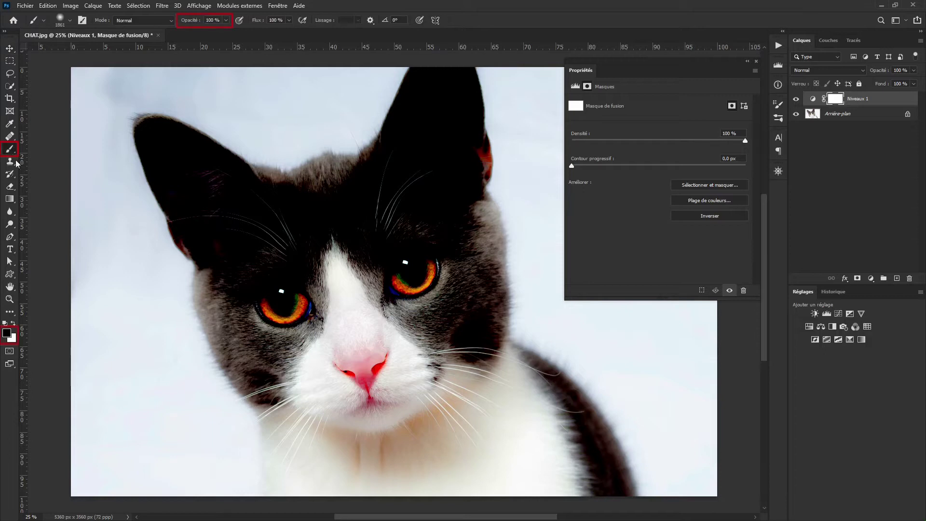
{"action": "mouse_move", "coordinate": [281, 271]}
{"action": "left_mouse_down"}
{"action": "mouse_move", "coordinate": [328, 274]}
{"action": "mouse_move", "coordinate": [231, 274]}
{"action": "left_mouse_up"}
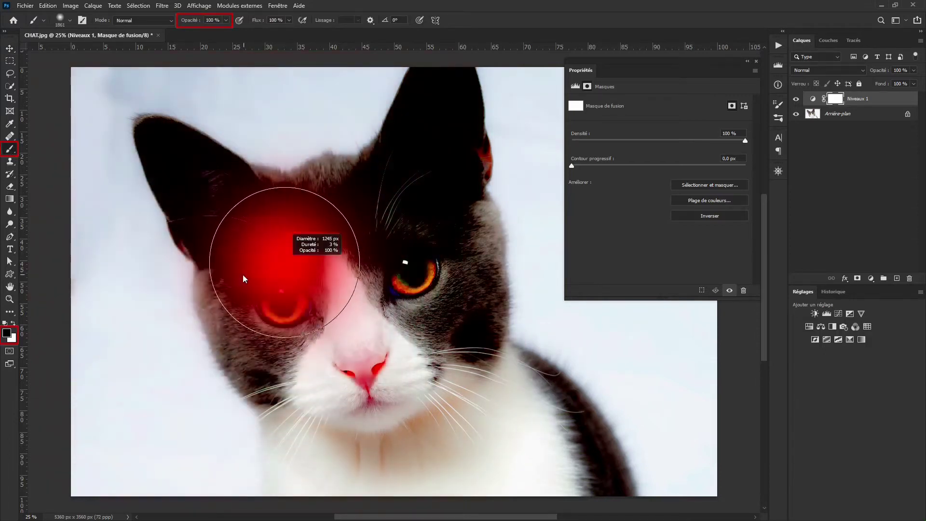
{"action": "left_click", "coordinate": [276, 295]}
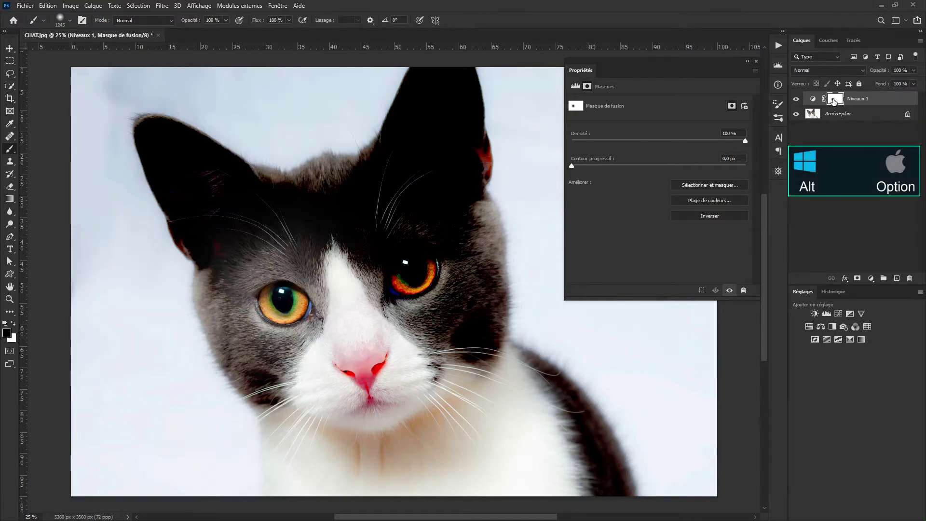
Inspect the Niveaux 1 mask on its own and delete the adjustment layer.
{"action": "left_click", "coordinate": [833, 100], "text": "alt"}
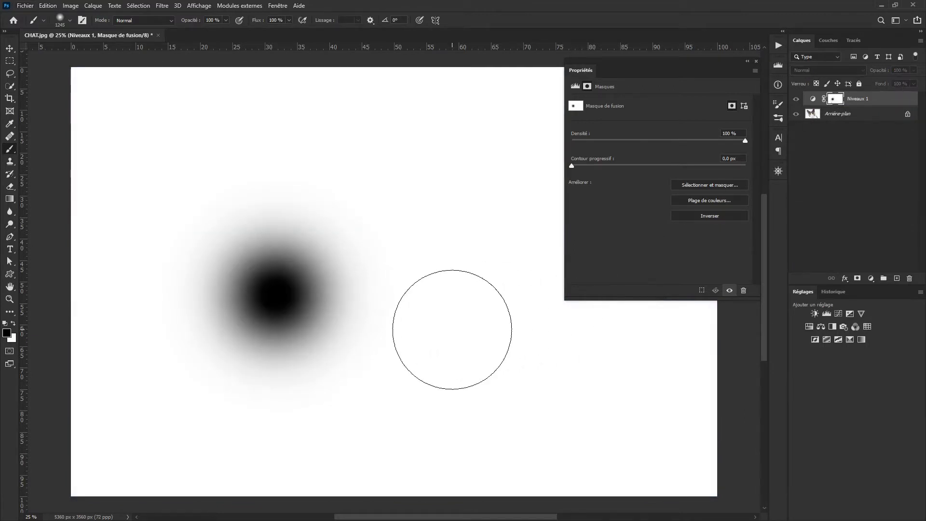
{"action": "left_click", "coordinate": [833, 100], "text": "alt"}
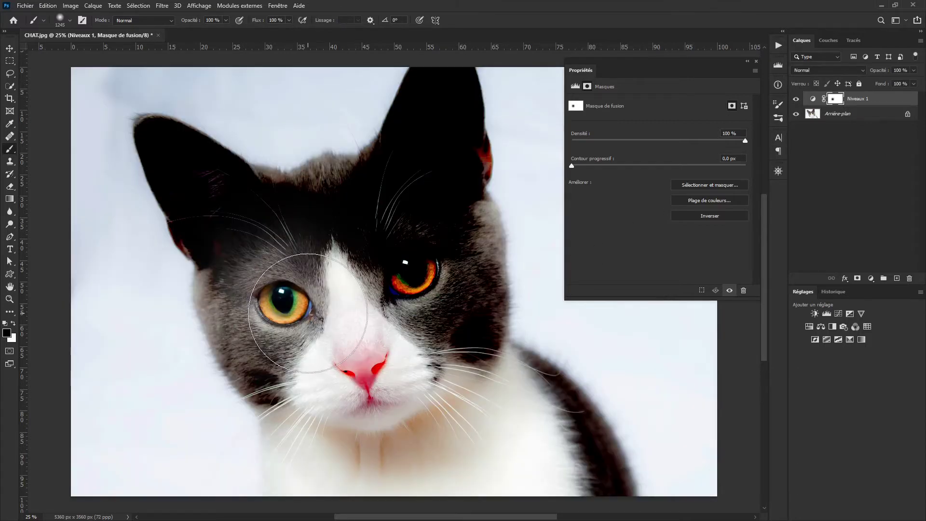
{"action": "left_click", "coordinate": [812, 99]}
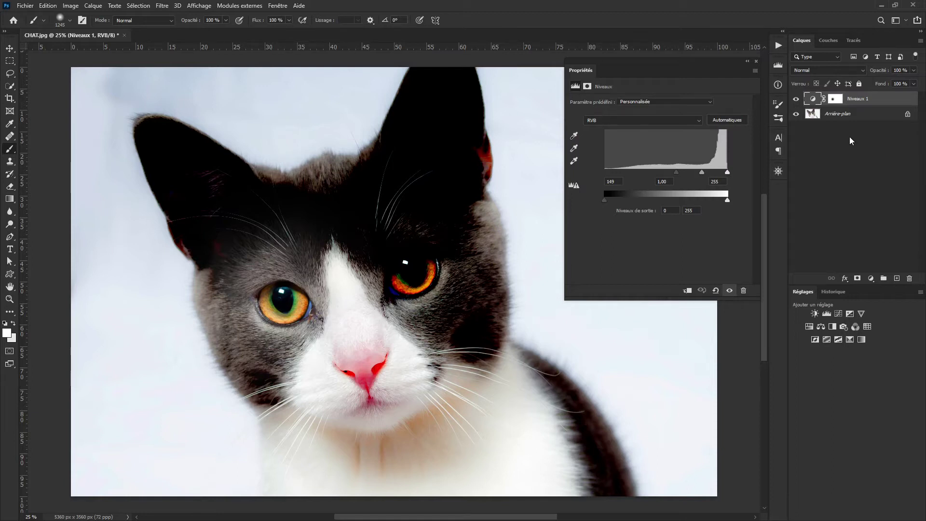
{"action": "left_click_drag", "start_coordinate": [860, 103], "coordinate": [909, 281]}
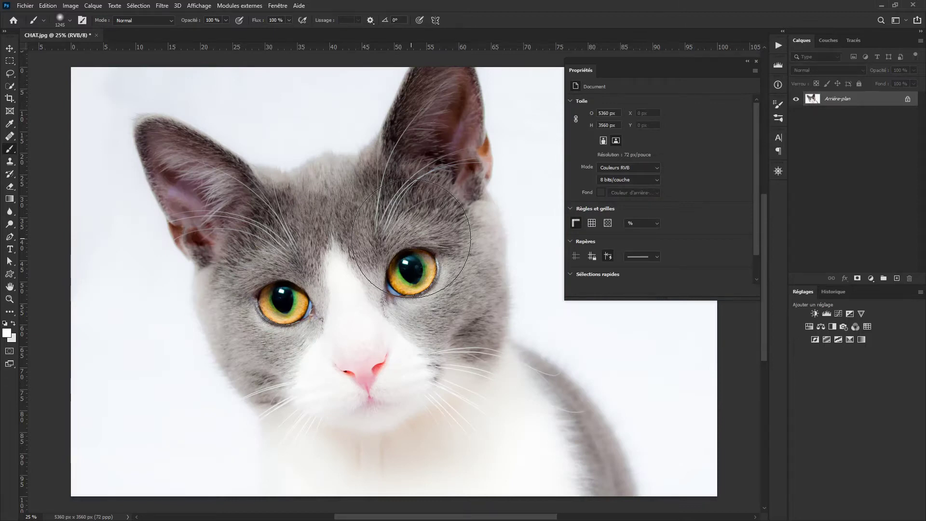
Apply a Levels correction with a raised black input directly to the background layer and undo it.
{"action": "left_click", "coordinate": [70, 5]}
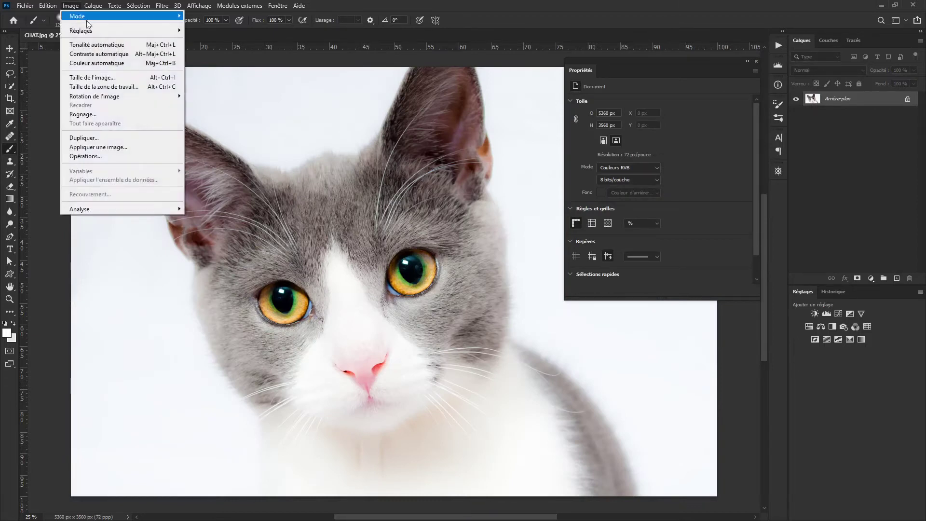
{"action": "mouse_move", "coordinate": [92, 33]}
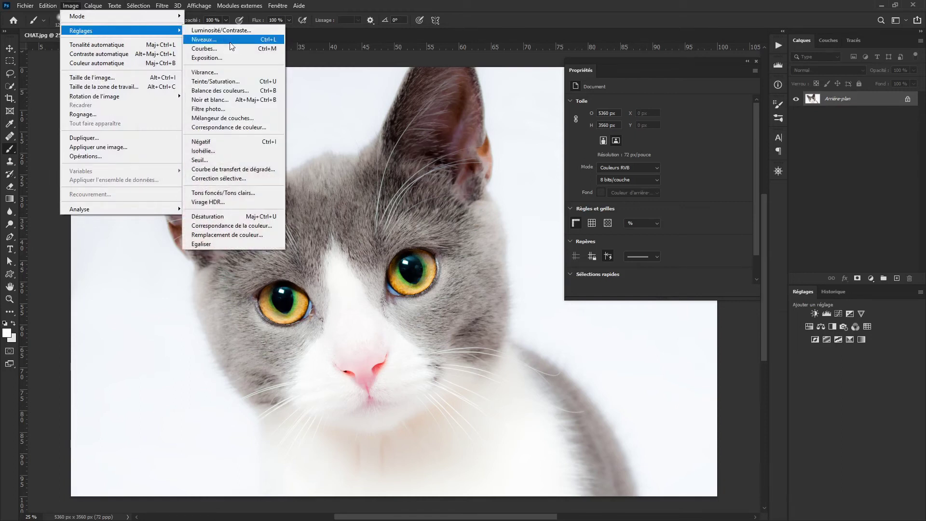
{"action": "left_click", "coordinate": [256, 43]}
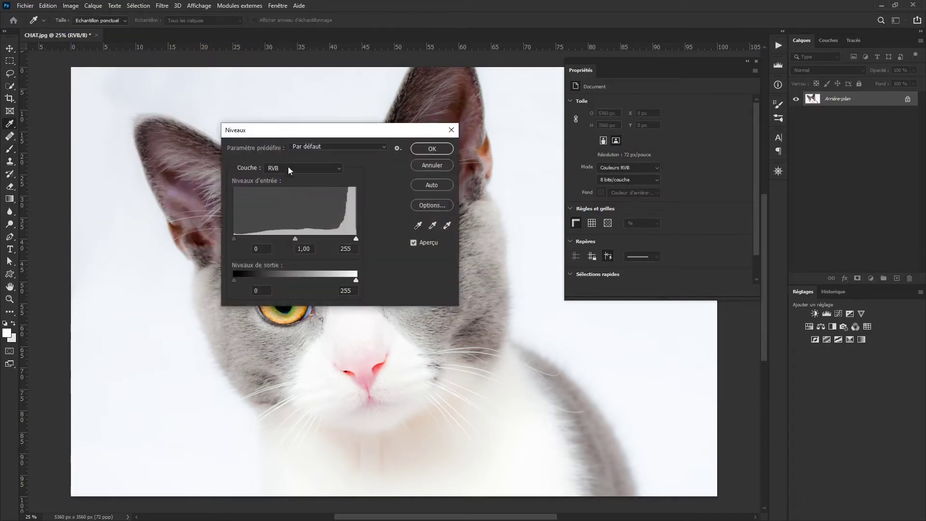
{"action": "left_click_drag", "start_coordinate": [234, 238], "coordinate": [311, 238]}
{"action": "left_click", "coordinate": [424, 149]}
{"action": "key", "text": "b"}
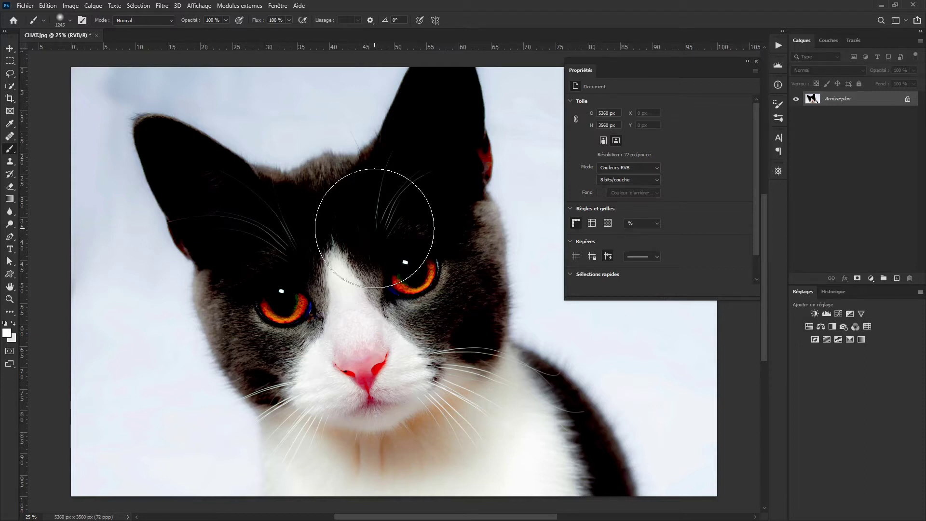
{"action": "key", "text": "ctrl+z"}
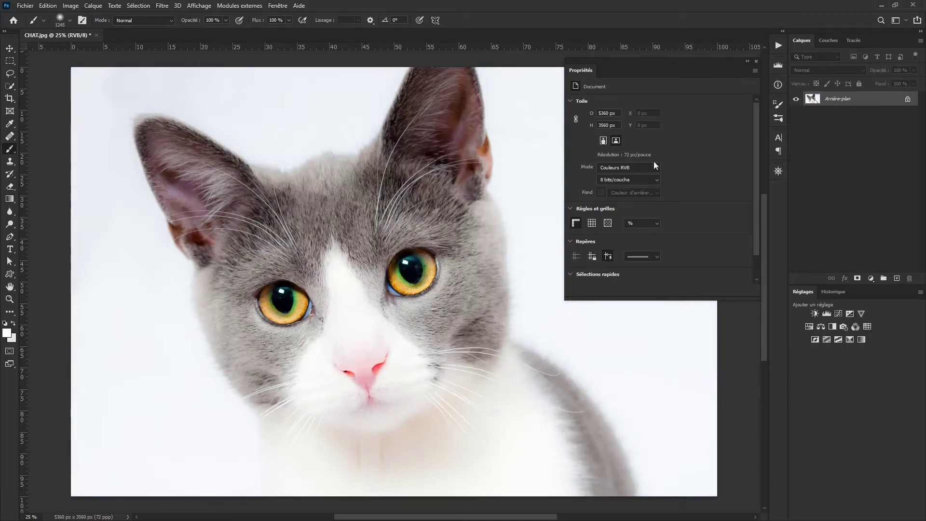
Unlock the background as a regular layer named Calque 0 and convert it to a smart object.
{"action": "double_click", "coordinate": [875, 100]}
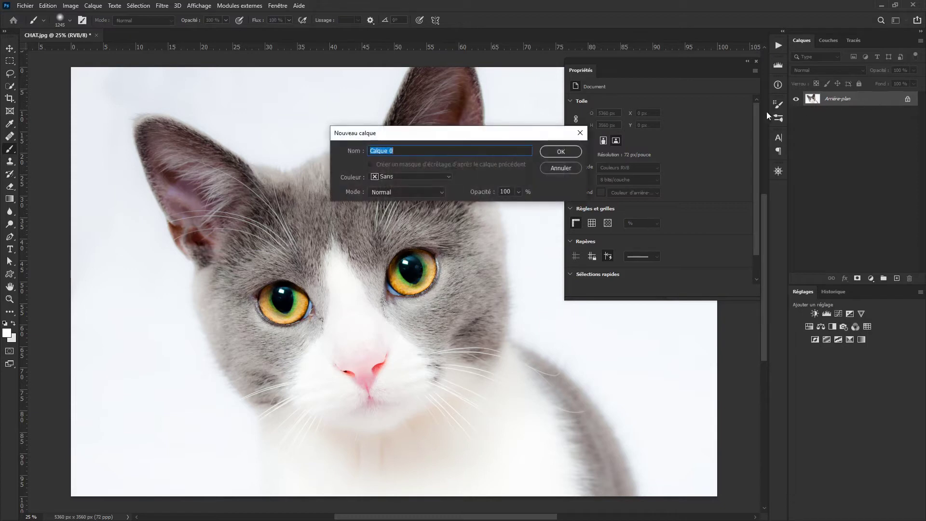
{"action": "left_click", "coordinate": [560, 151]}
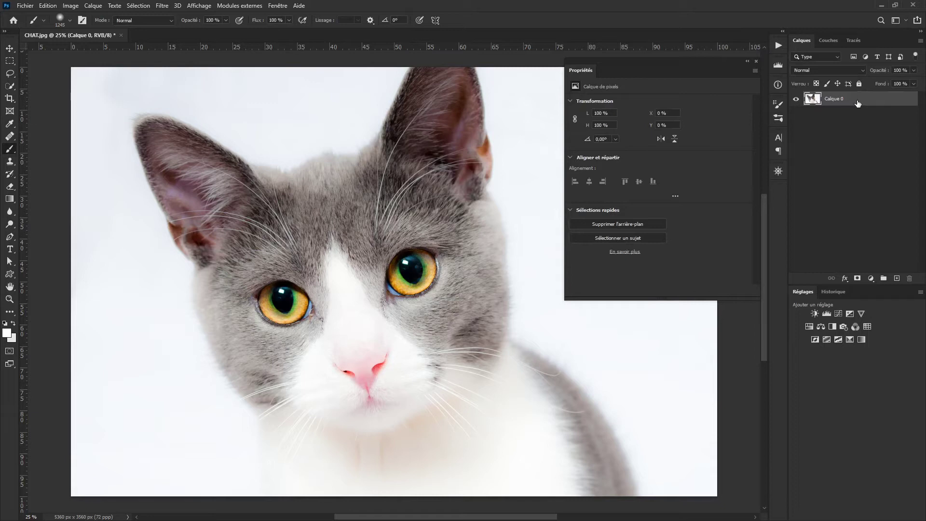
{"action": "right_click", "coordinate": [857, 100]}
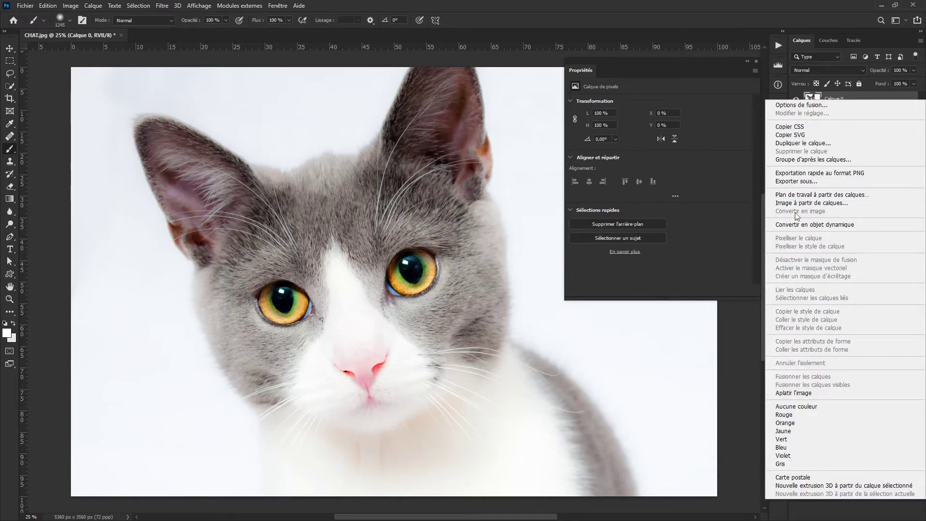
{"action": "left_click", "coordinate": [795, 224]}
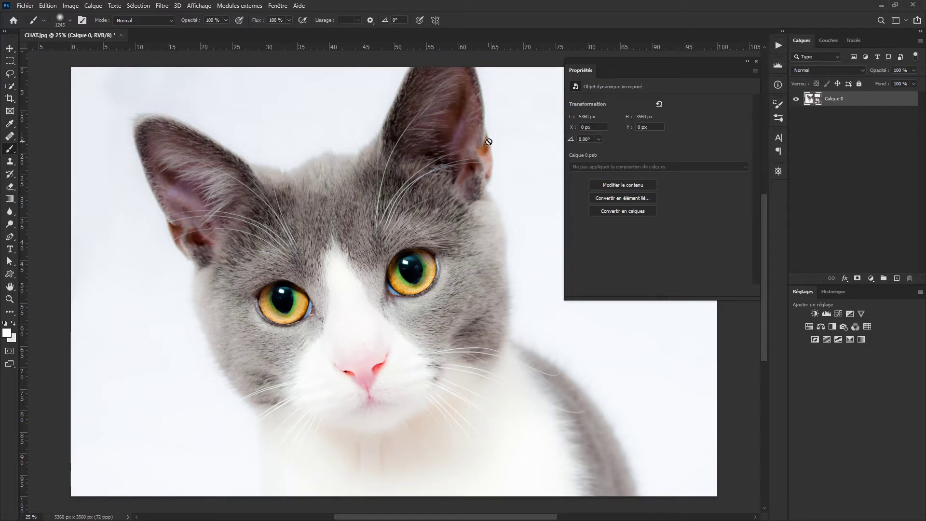
Apply Levels to the Calque 0 smart object with a black input level of 150.
{"action": "key", "text": "ctrl+l"}
{"action": "left_click_drag", "start_coordinate": [357, 215], "coordinate": [425, 213]}
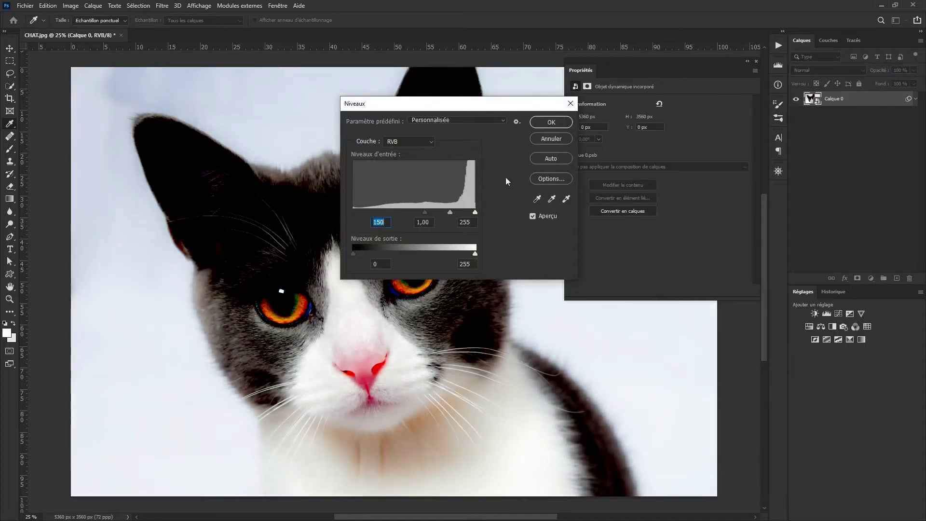
{"action": "left_click", "coordinate": [550, 122]}
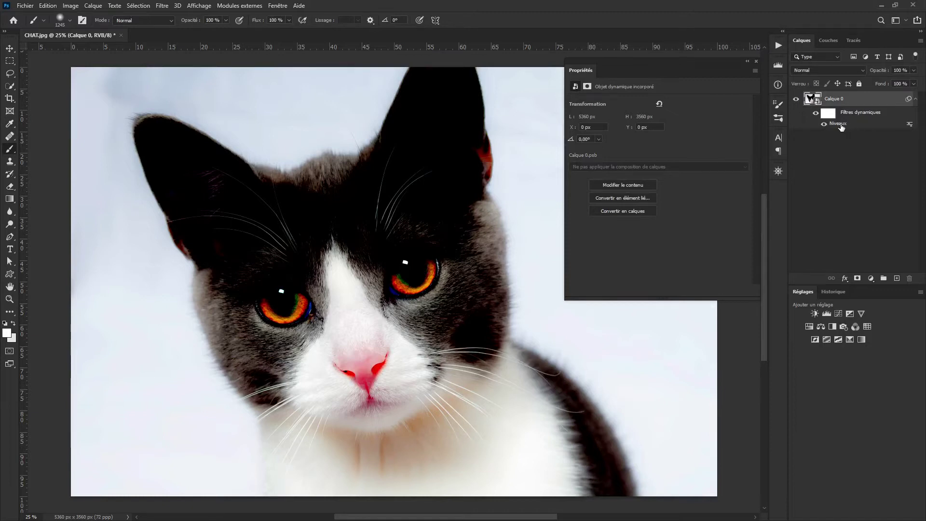
Compare the image with and without the Levels smart filter, and set the filter's black input level to 144.
{"action": "left_click", "coordinate": [824, 124]}
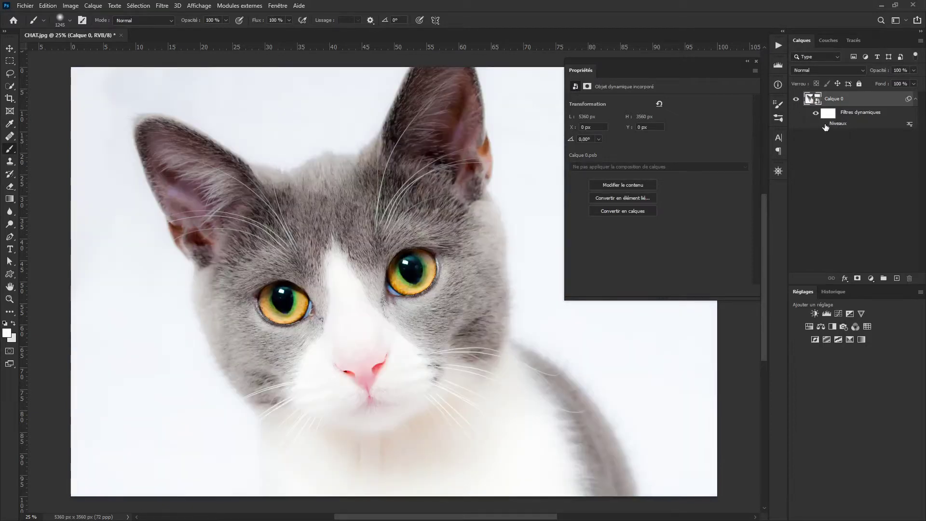
{"action": "left_click", "coordinate": [824, 125]}
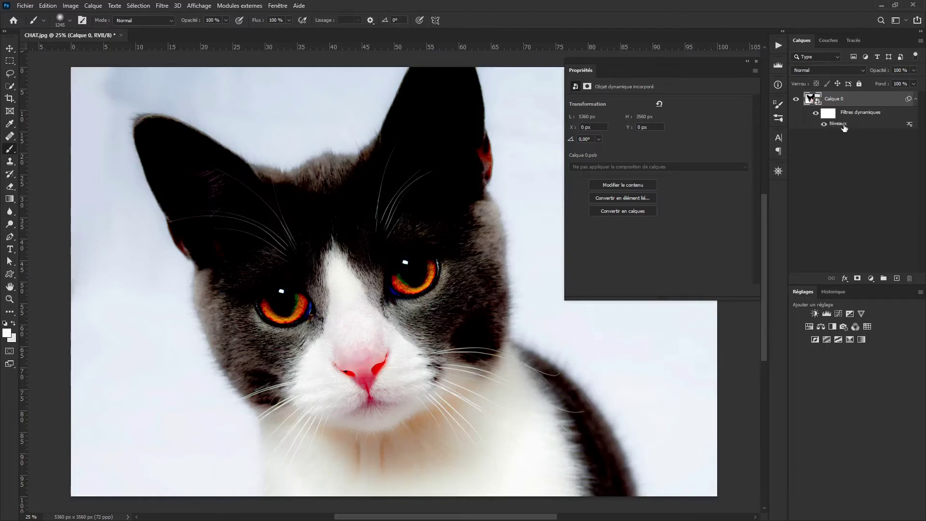
{"action": "double_click", "coordinate": [843, 125]}
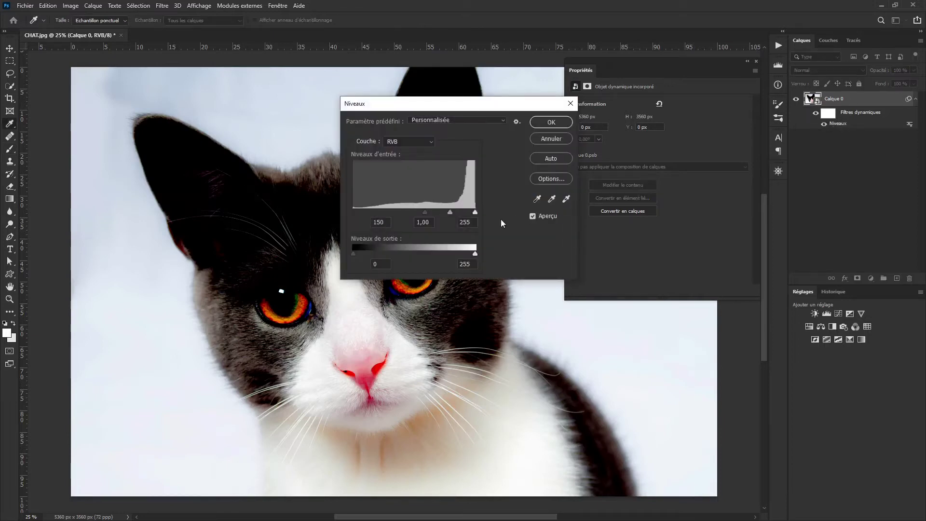
{"action": "left_click_drag", "start_coordinate": [420, 213], "coordinate": [422, 212]}
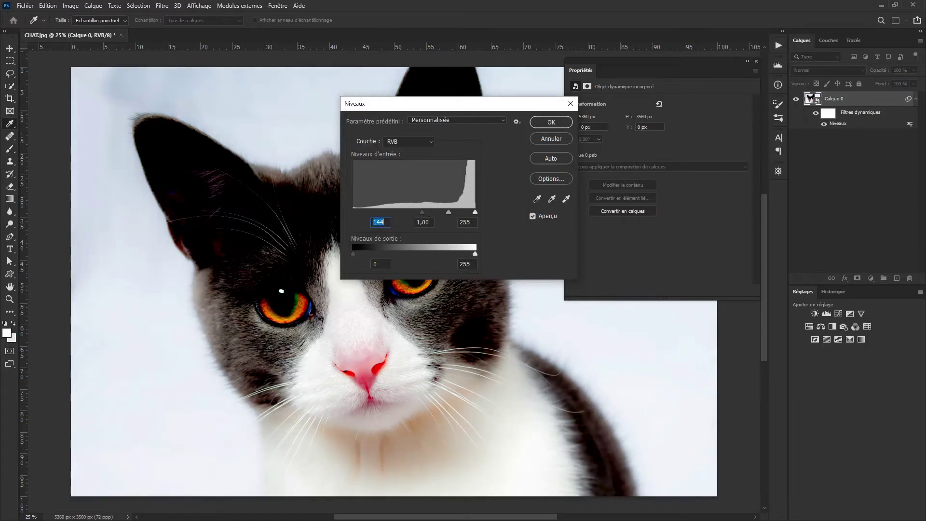
{"action": "left_click", "coordinate": [553, 122]}
{"action": "left_click", "coordinate": [830, 115]}
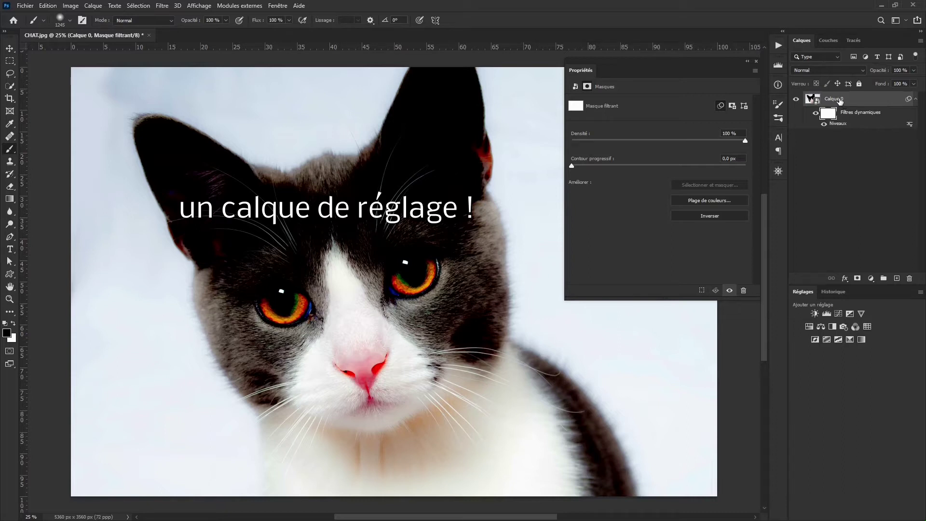
{"action": "left_click", "coordinate": [162, 5]}
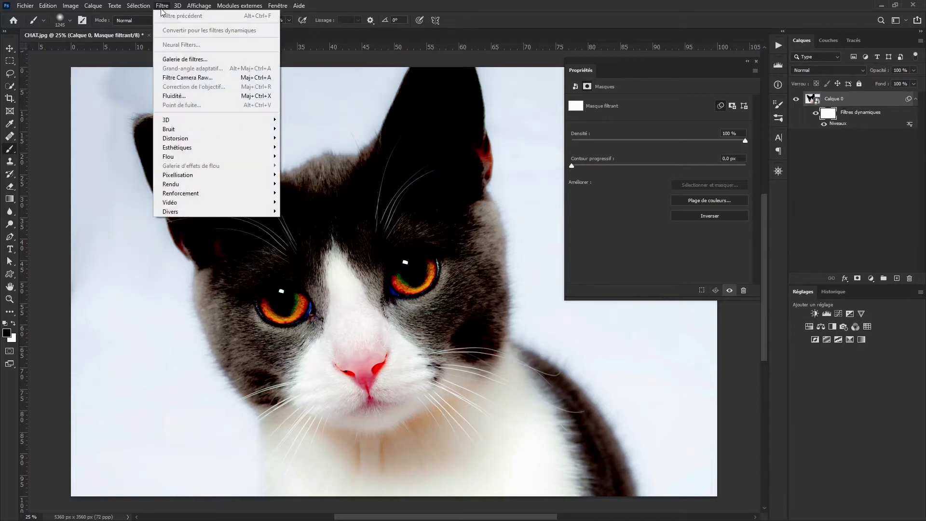
{"action": "mouse_move", "coordinate": [241, 157]}
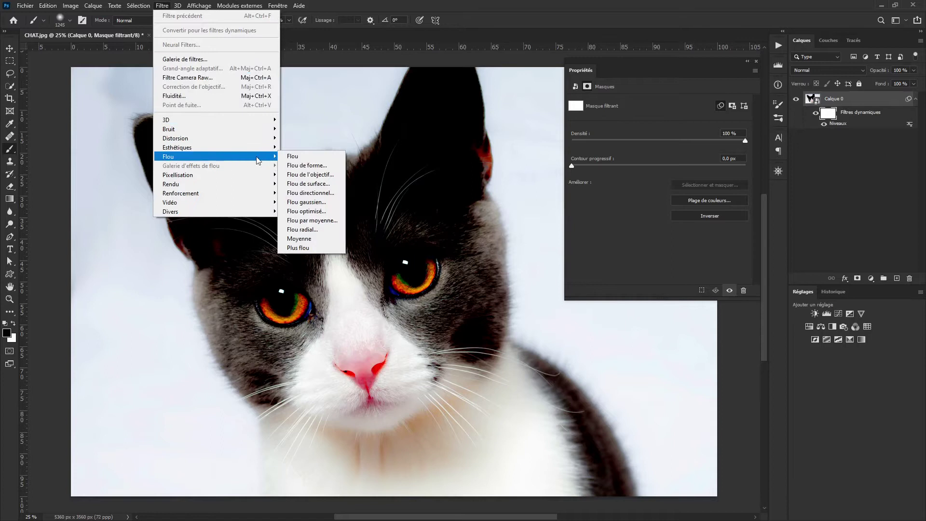
{"action": "left_click", "coordinate": [338, 199]}
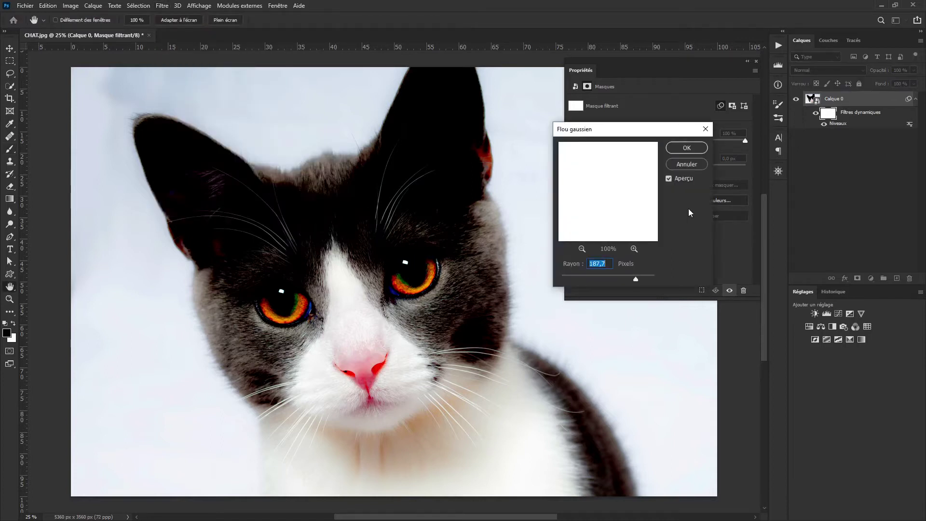
{"action": "key", "text": "Return"}
Apply a Gaussian Blur smart filter with a radius of 193.5 pixels to the Calque 0 smart object.
{"action": "left_click", "coordinate": [810, 101]}
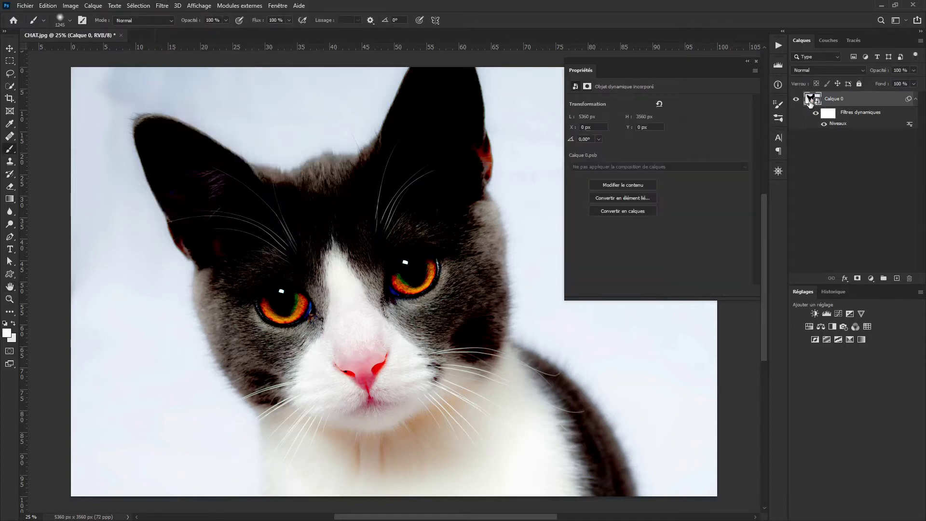
{"action": "left_click", "coordinate": [163, 7]}
{"action": "mouse_move", "coordinate": [251, 156]}
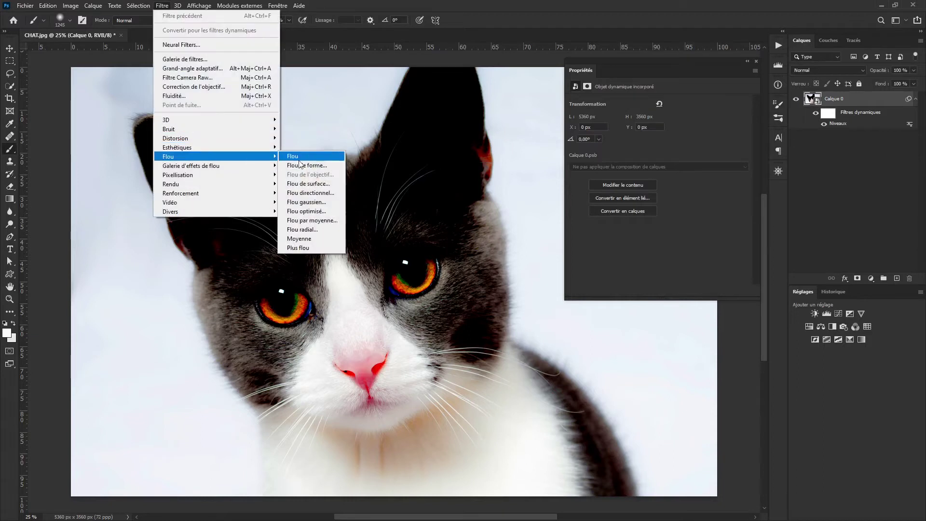
{"action": "left_click", "coordinate": [317, 206]}
{"action": "left_click", "coordinate": [633, 280]}
{"action": "left_click_drag", "start_coordinate": [633, 280], "coordinate": [636, 279]}
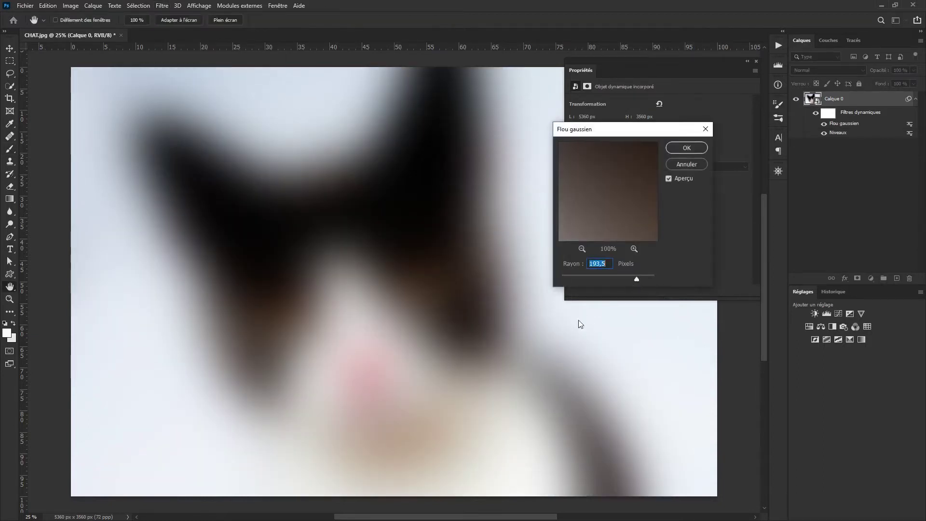
{"action": "left_click", "coordinate": [683, 151]}
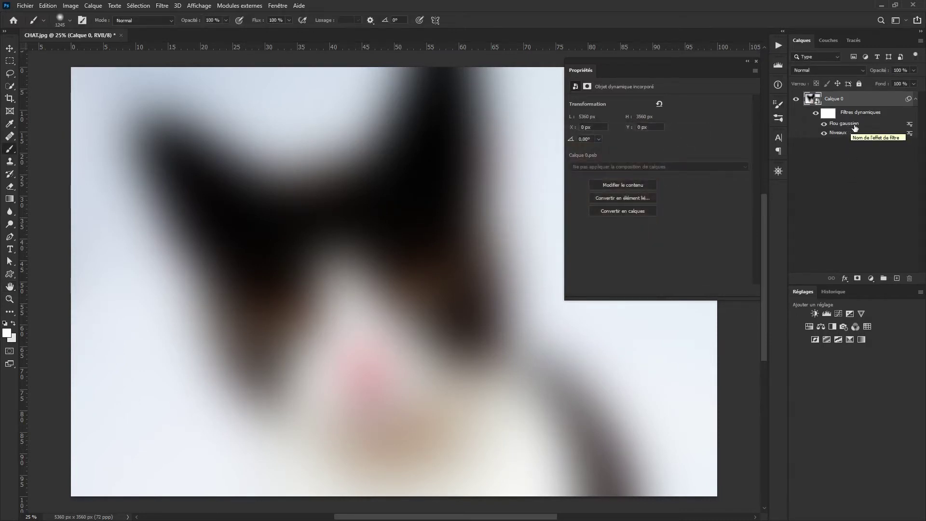
Paint black on the smart filter mask over one of the cat's eyes, and inspect the mask on its own.
{"action": "left_click_drag", "start_coordinate": [824, 123], "coordinate": [823, 123]}
{"action": "left_click", "coordinate": [828, 116]}
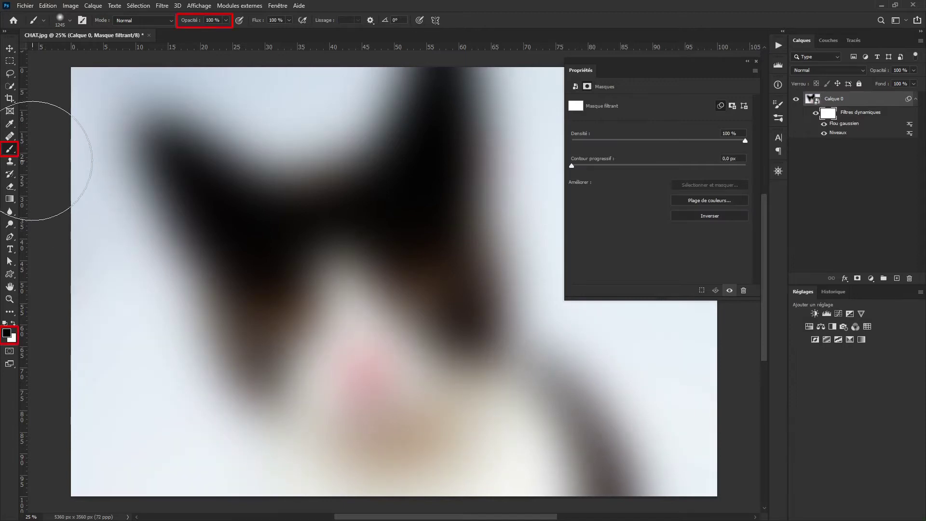
{"action": "left_click", "coordinate": [311, 291]}
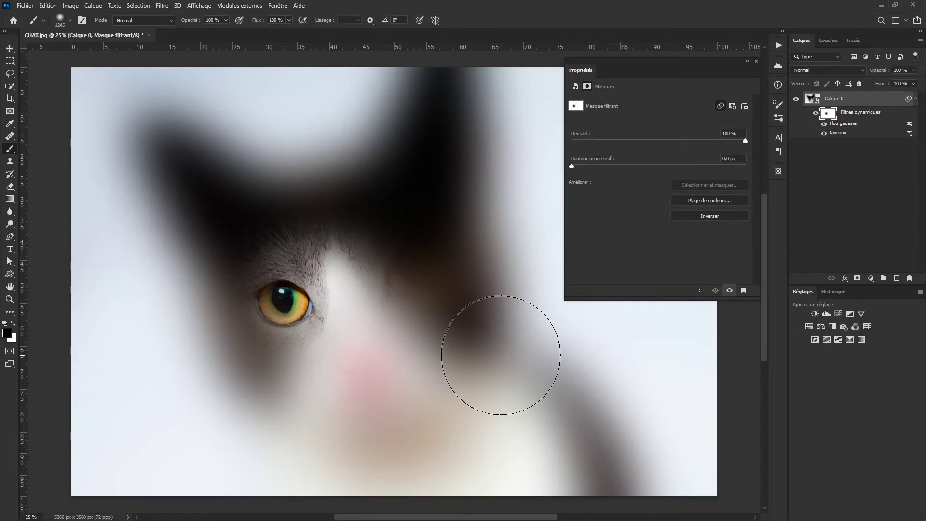
{"action": "left_click", "coordinate": [826, 114], "text": "alt"}
{"action": "left_click", "coordinate": [827, 114], "text": "alt"}
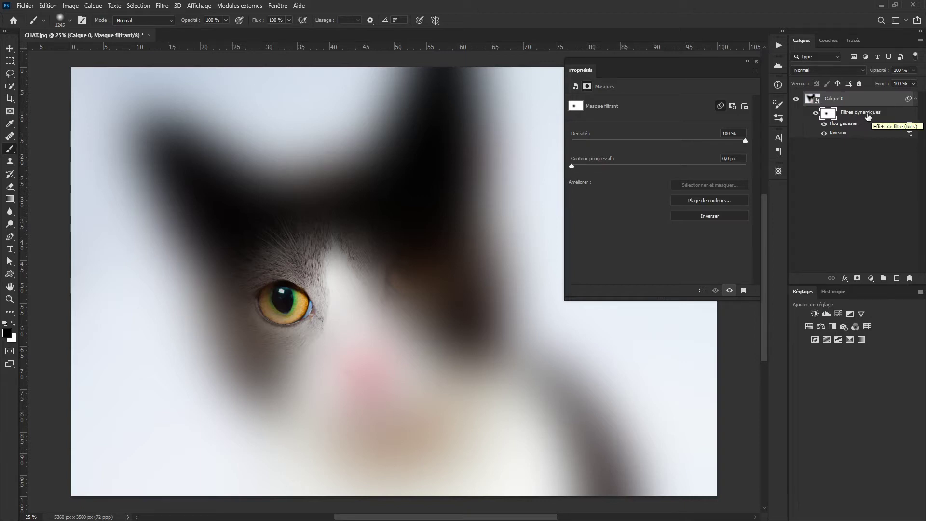
Delete the Niveaux and Flou gaussien smart filters from Calque 0.
{"action": "left_click", "coordinate": [867, 116]}
{"action": "right_click", "coordinate": [853, 132]}
{"action": "left_click", "coordinate": [848, 169]}
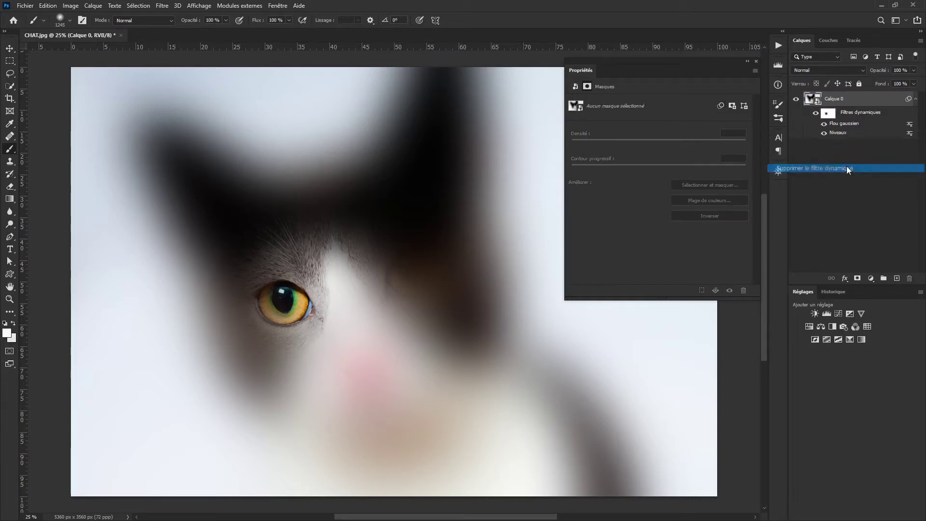
{"action": "right_click", "coordinate": [851, 124]}
{"action": "left_click", "coordinate": [849, 161]}
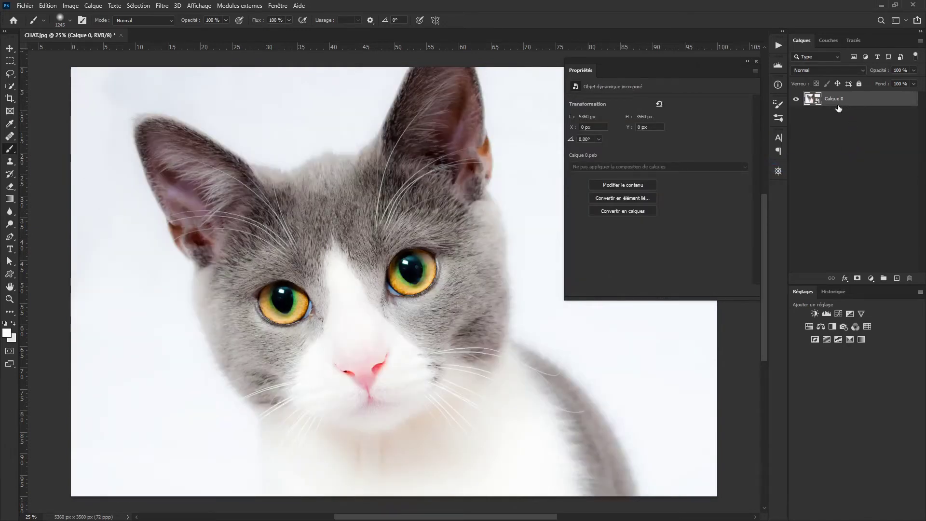
Add a Levels adjustment layer with input levels of 35 black and 240 white, and compare the photo with and without it.
{"action": "left_click", "coordinate": [828, 312]}
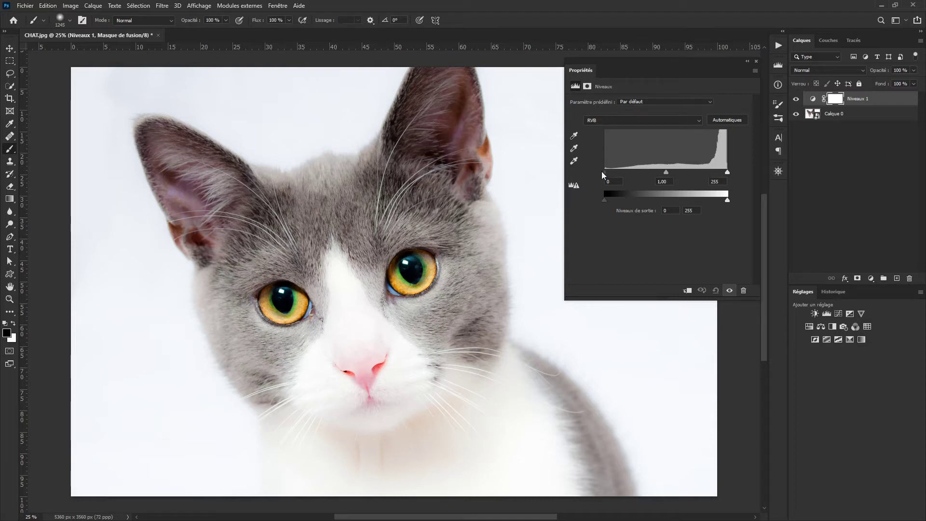
{"action": "left_click_drag", "start_coordinate": [604, 172], "coordinate": [621, 171]}
{"action": "left_click_drag", "start_coordinate": [727, 172], "coordinate": [720, 172]}
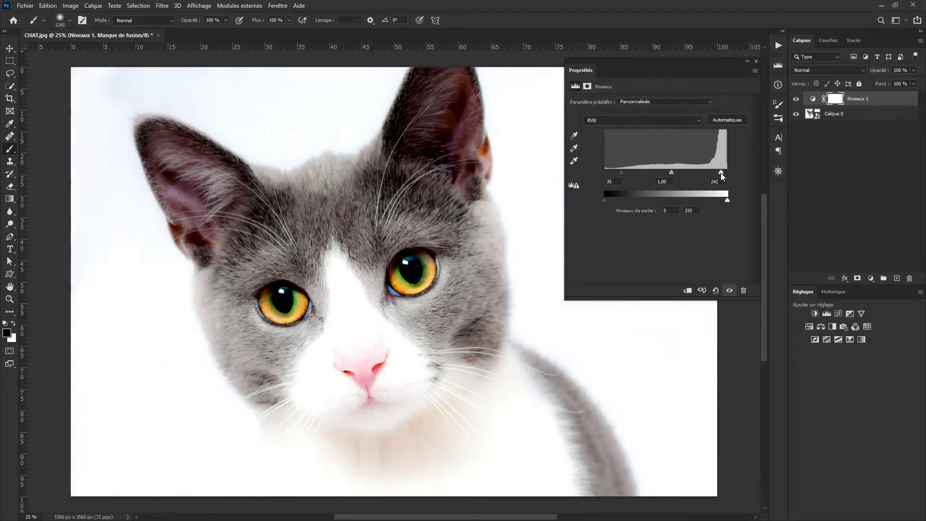
{"action": "left_click", "coordinate": [796, 99]}
{"action": "left_click", "coordinate": [796, 100]}
Reset the Levels adjustment layer to its default settings and review the channels it can adjust.
{"action": "left_click", "coordinate": [715, 291]}
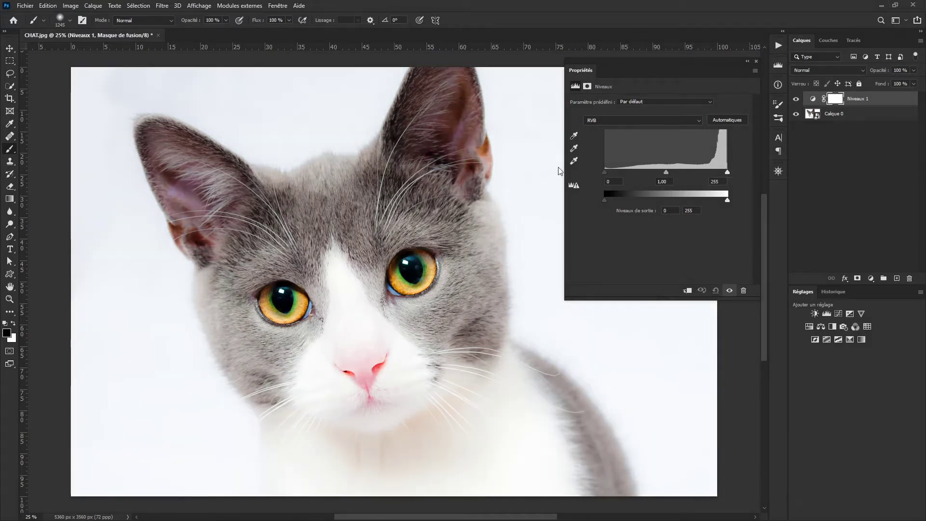
{"action": "left_click", "coordinate": [603, 120]}
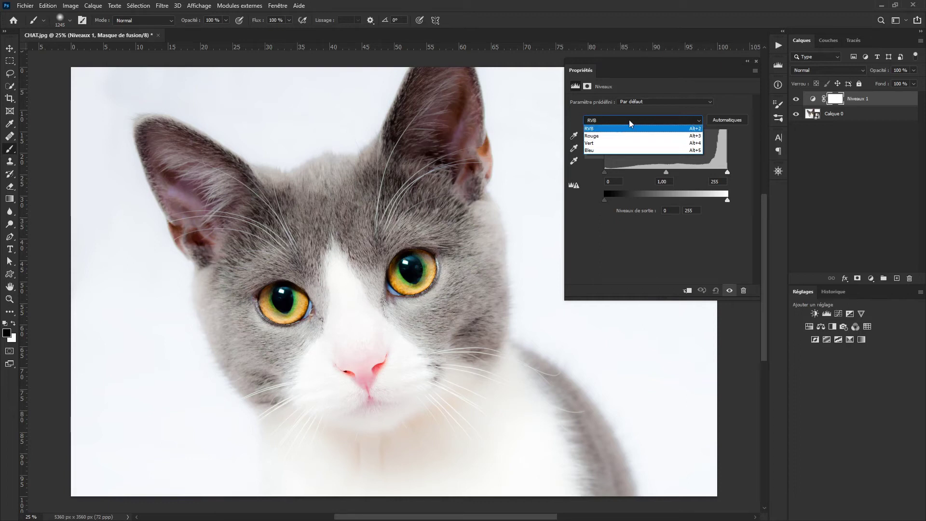
{"action": "left_click", "coordinate": [628, 120]}
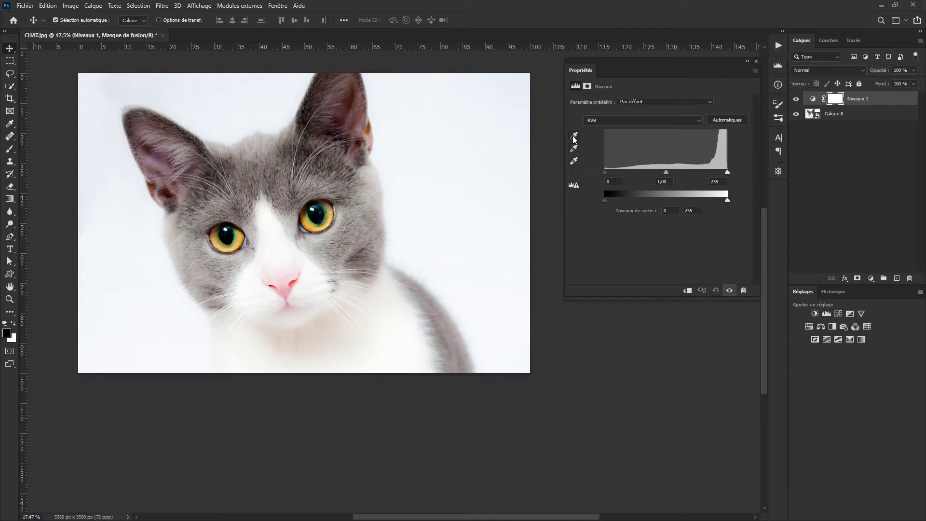
Set the Levels black point by sampling the fur at the base of the ear, and undo it.
{"action": "left_click", "coordinate": [574, 139]}
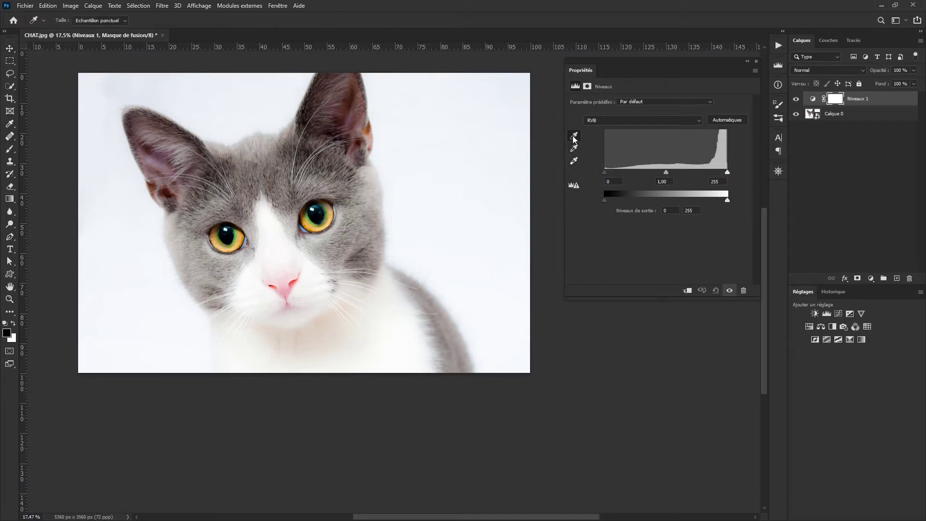
{"action": "left_click", "coordinate": [307, 150]}
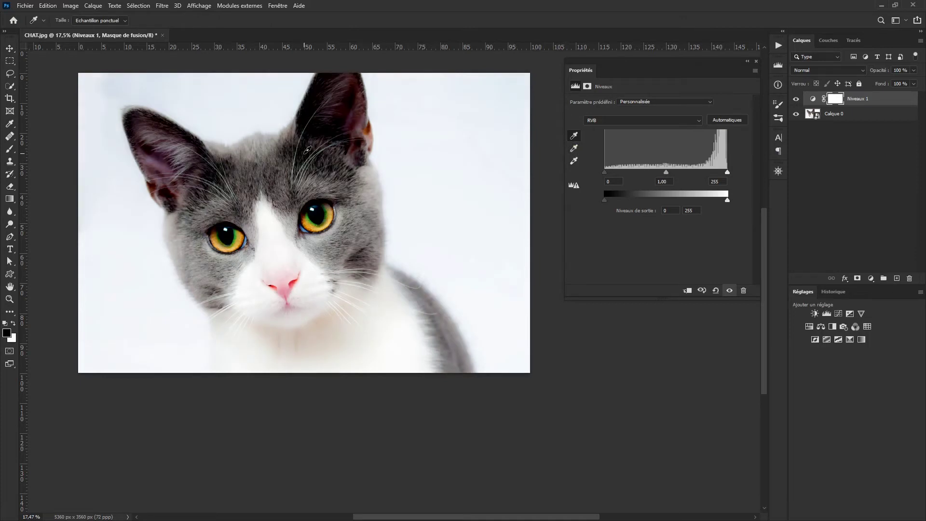
{"action": "key", "text": "ctrl+z"}
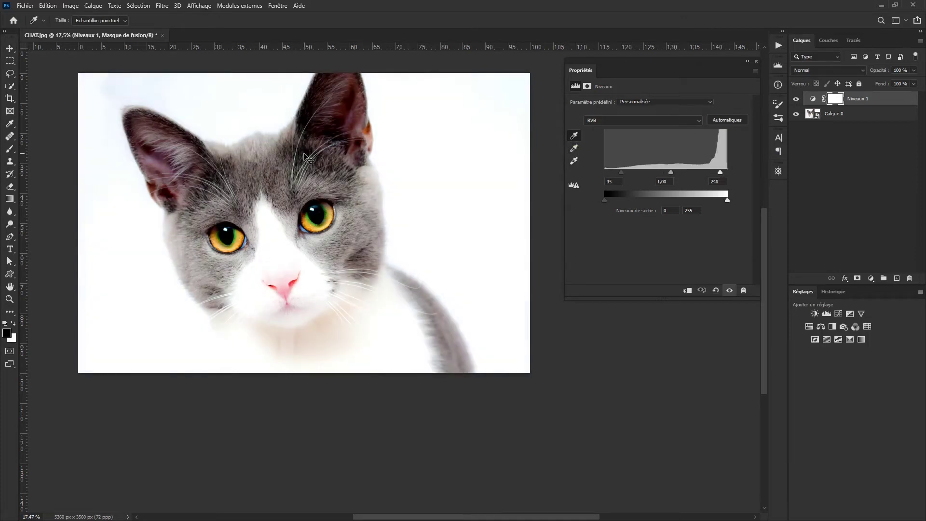
Sample the Levels gray point on the forehead fur and the white point on the eye, and undo the result.
{"action": "left_click", "coordinate": [574, 150]}
{"action": "left_click", "coordinate": [265, 148]}
{"action": "left_click", "coordinate": [574, 162]}
{"action": "left_click", "coordinate": [321, 215]}
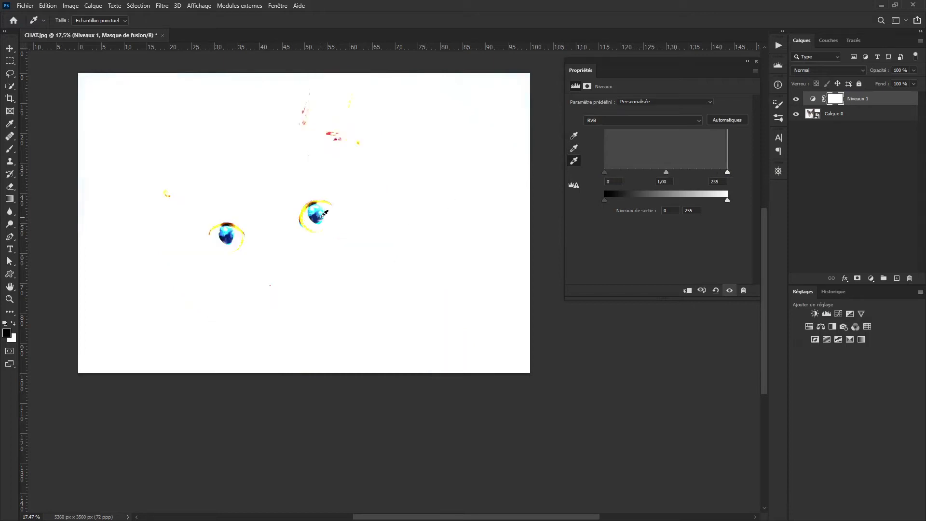
{"action": "key", "text": "ctrl+z"}
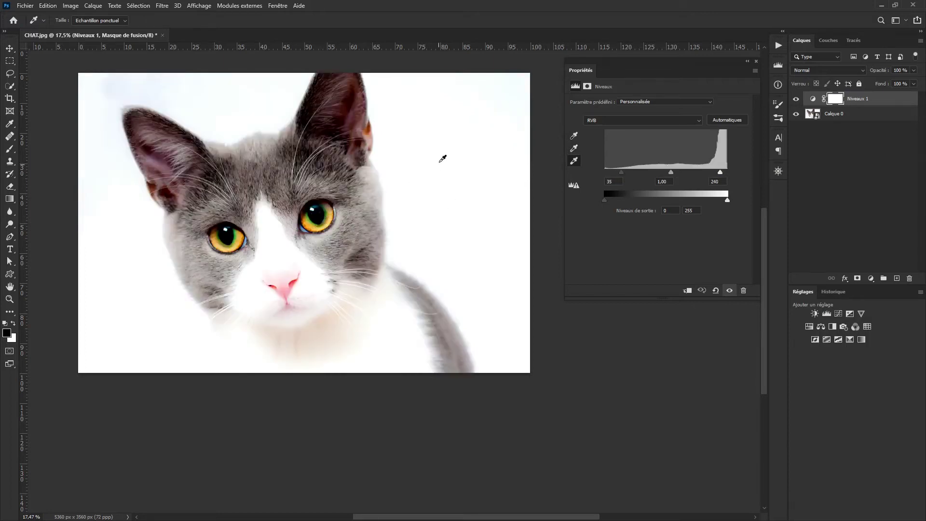
Sample the Levels white point on the pale background beside the ear, and reset the adjustment to its defaults.
{"action": "left_click", "coordinate": [413, 129]}
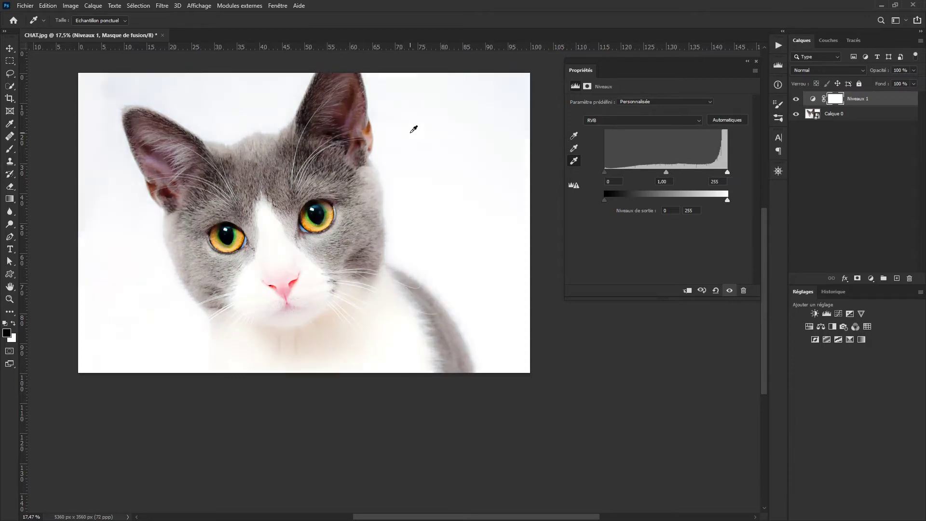
{"action": "left_click", "coordinate": [730, 291]}
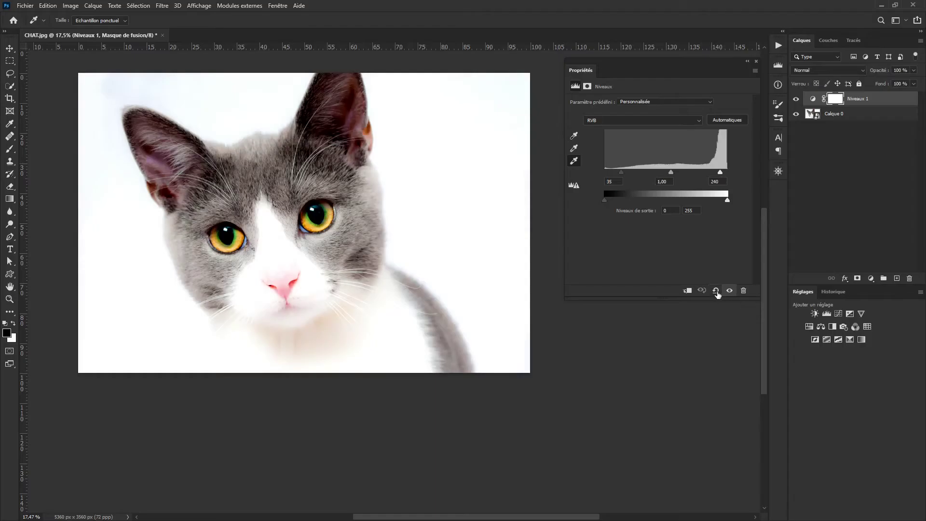
{"action": "left_click", "coordinate": [716, 291]}
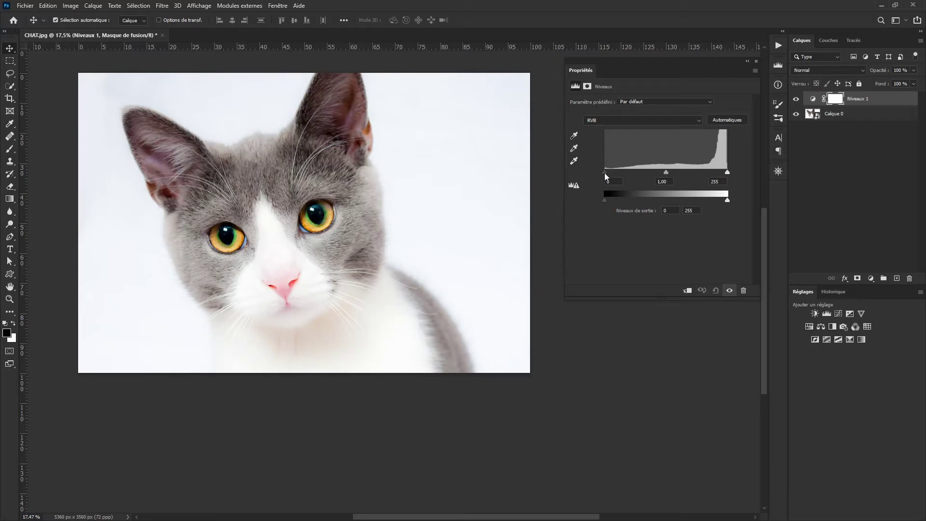
Try the black, midtone and white input levels, including a white input of 190, and restore them to 0, 1.00 and 255.
{"action": "mouse_move", "coordinate": [604, 172]}
{"action": "left_mouse_down"}
{"action": "mouse_move", "coordinate": [728, 178]}
{"action": "mouse_move", "coordinate": [604, 173]}
{"action": "left_mouse_up"}
{"action": "left_click_drag", "start_coordinate": [669, 176], "coordinate": [718, 173]}
{"action": "key", "text": "ctrl+z"}
{"action": "left_click_drag", "start_coordinate": [726, 173], "coordinate": [701, 173]}
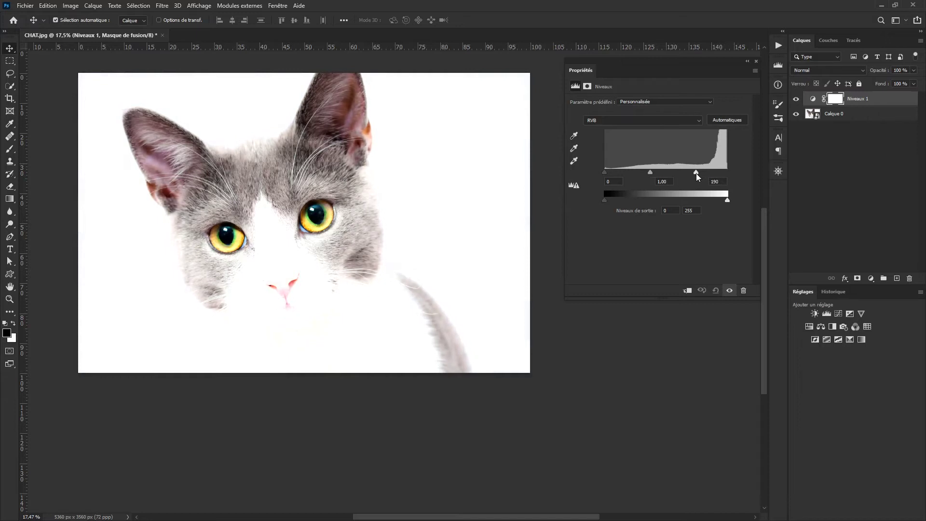
{"action": "left_click_drag", "start_coordinate": [692, 173], "coordinate": [736, 181]}
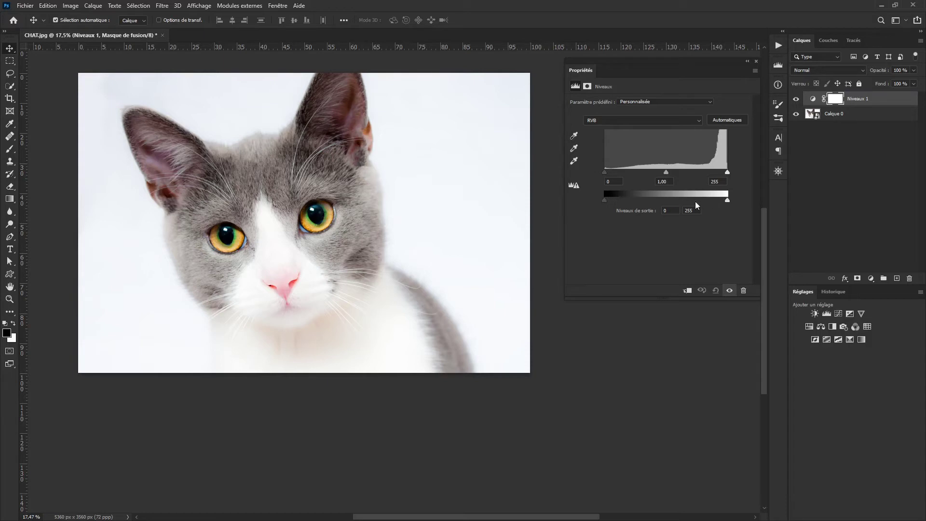
Try the output black and white levels and each input level, returning every one to its default value.
{"action": "mouse_move", "coordinate": [604, 203]}
{"action": "left_mouse_down"}
{"action": "mouse_move", "coordinate": [712, 203]}
{"action": "mouse_move", "coordinate": [604, 200]}
{"action": "left_mouse_up"}
{"action": "mouse_move", "coordinate": [728, 201]}
{"action": "left_mouse_down"}
{"action": "mouse_move", "coordinate": [611, 202]}
{"action": "mouse_move", "coordinate": [745, 193]}
{"action": "left_mouse_up"}
{"action": "mouse_move", "coordinate": [604, 200]}
{"action": "left_mouse_down"}
{"action": "mouse_move", "coordinate": [688, 202]}
{"action": "mouse_move", "coordinate": [603, 201]}
{"action": "left_mouse_up"}
{"action": "mouse_move", "coordinate": [727, 201]}
{"action": "left_mouse_down"}
{"action": "mouse_move", "coordinate": [649, 205]}
{"action": "mouse_move", "coordinate": [736, 199]}
{"action": "left_mouse_up"}
{"action": "mouse_move", "coordinate": [604, 172]}
{"action": "left_mouse_down"}
{"action": "mouse_move", "coordinate": [638, 170]}
{"action": "mouse_move", "coordinate": [604, 172]}
{"action": "left_mouse_up"}
{"action": "mouse_move", "coordinate": [666, 173]}
{"action": "left_mouse_down"}
{"action": "mouse_move", "coordinate": [699, 174]}
{"action": "mouse_move", "coordinate": [625, 176]}
{"action": "mouse_move", "coordinate": [668, 176]}
{"action": "left_mouse_up"}
{"action": "mouse_move", "coordinate": [724, 175]}
{"action": "left_mouse_down"}
{"action": "mouse_move", "coordinate": [661, 176]}
{"action": "mouse_move", "coordinate": [727, 172]}
{"action": "left_mouse_up"}
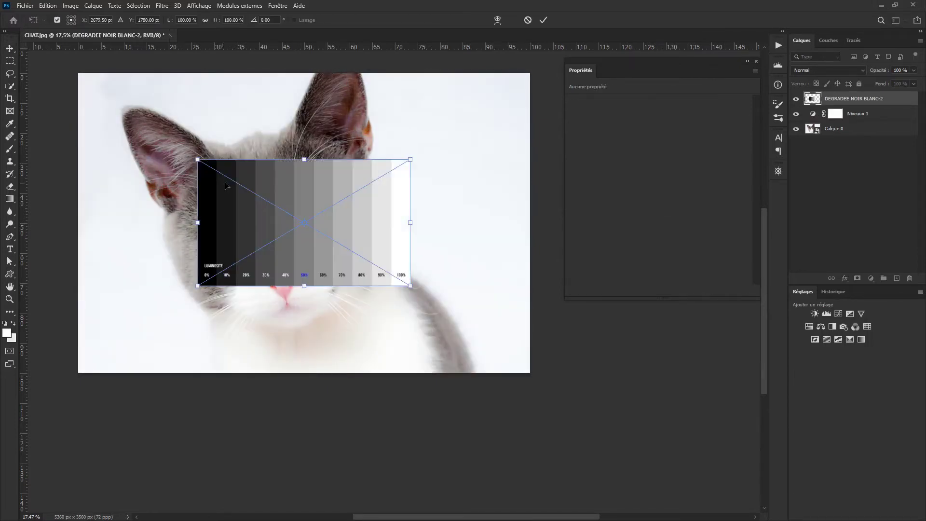
Scale the placed DEGRADEE NOIR BLANC-2 image to fill the canvas (211.61% wide, 237.33% high) and move it below the Niveaux 1 layer.
{"action": "left_click_drag", "start_coordinate": [325, 283], "coordinate": [206, 202]}
{"action": "left_click_drag", "start_coordinate": [291, 199], "coordinate": [530, 372]}
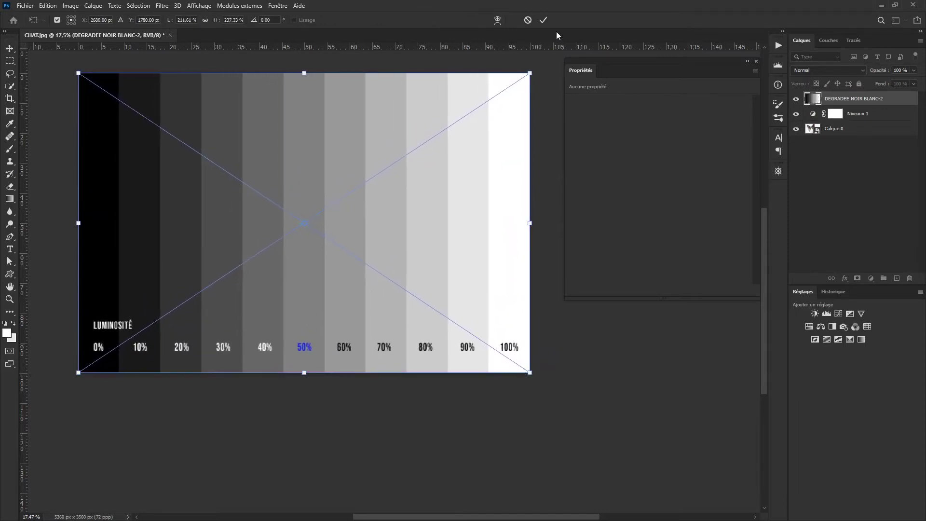
{"action": "left_click", "coordinate": [543, 20]}
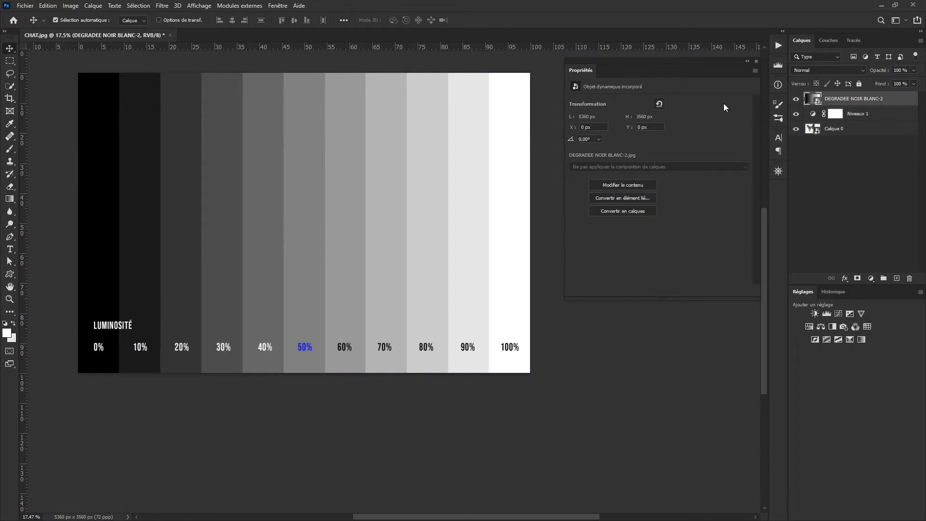
{"action": "left_click_drag", "start_coordinate": [895, 101], "coordinate": [894, 119]}
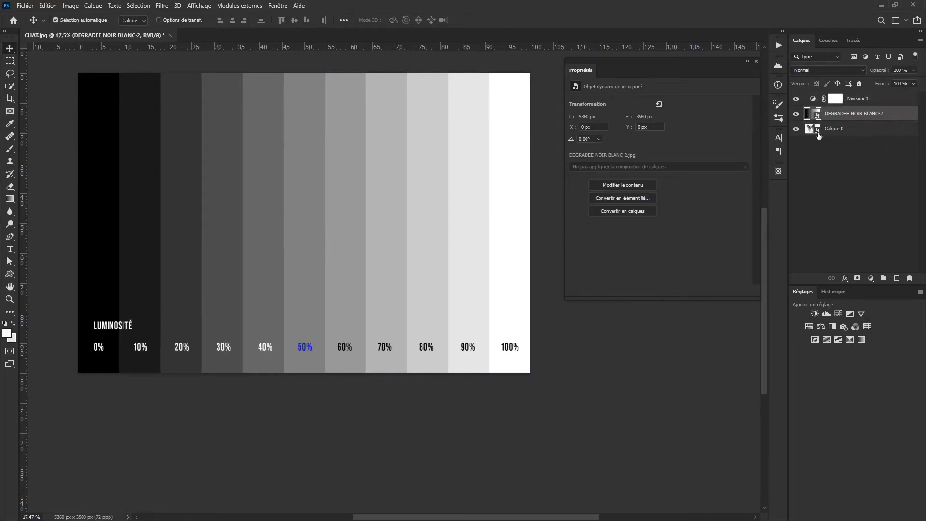
Examine the Niveaux 1 histogram for the grayscale chart with Calque 0 hidden, and hide the chart to show Calque 0 again.
{"action": "key", "text": "alt+bracketright"}
{"action": "left_click", "coordinate": [795, 129]}
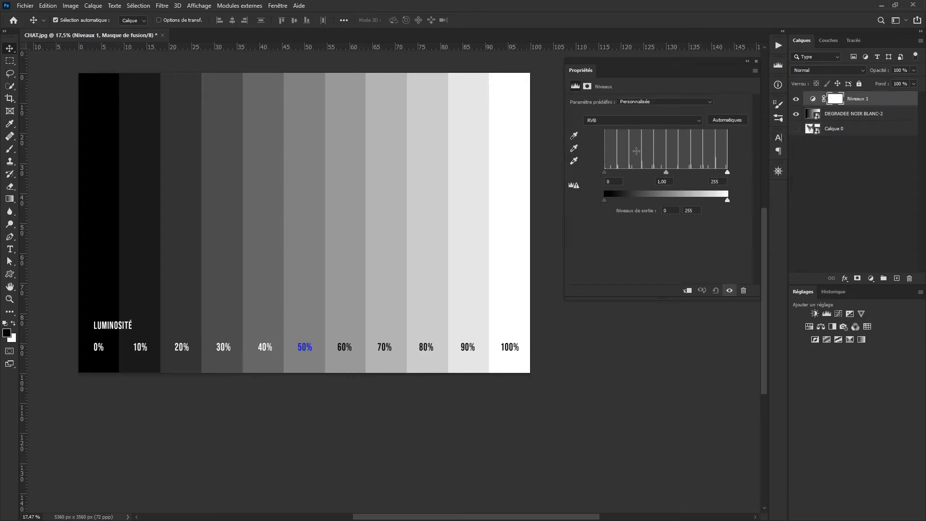
{"action": "left_click", "coordinate": [796, 114]}
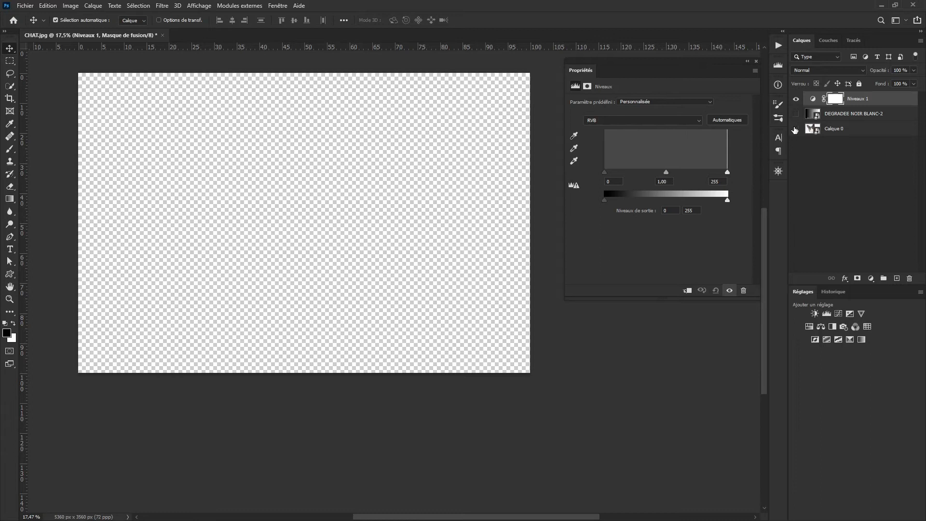
{"action": "left_click", "coordinate": [795, 129]}
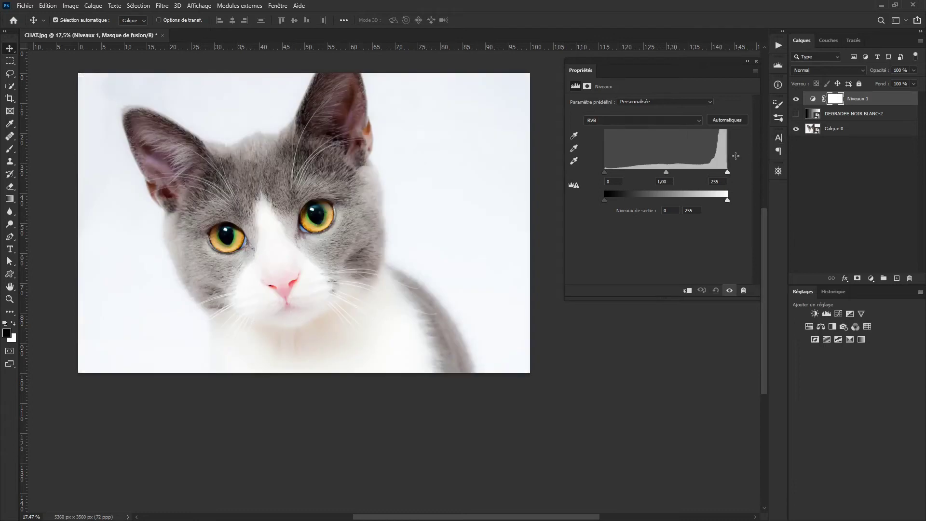
Show the DEGRADEE NOIR BLANC-2 chart with Calque 0 hidden, and set the foreground color to 808080 after trying ffffff.
{"action": "left_click", "coordinate": [796, 114]}
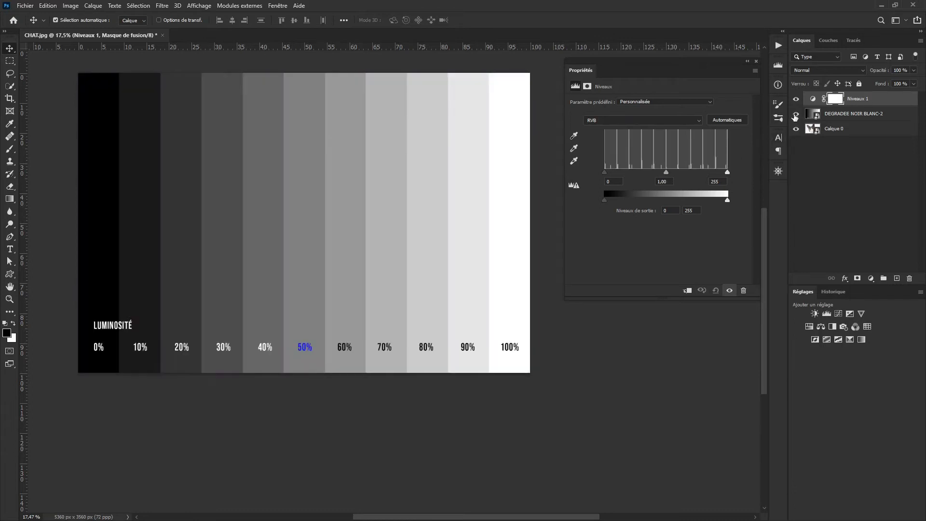
{"action": "left_click", "coordinate": [795, 129]}
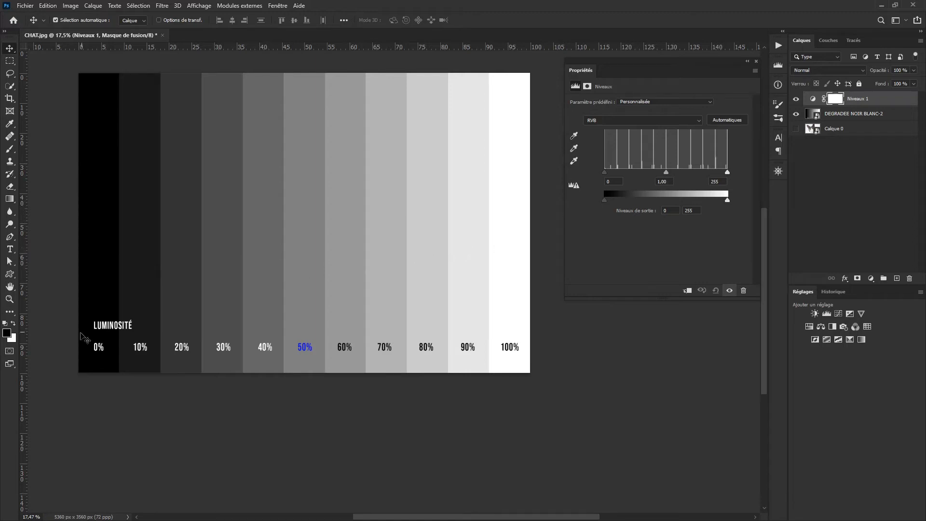
{"action": "left_click", "coordinate": [6, 333]}
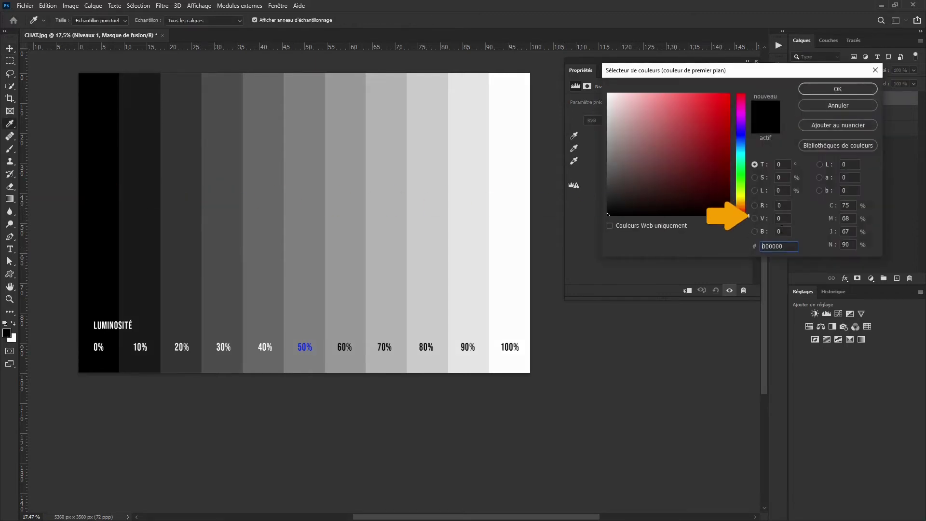
{"action": "type", "text": "ffffff"}
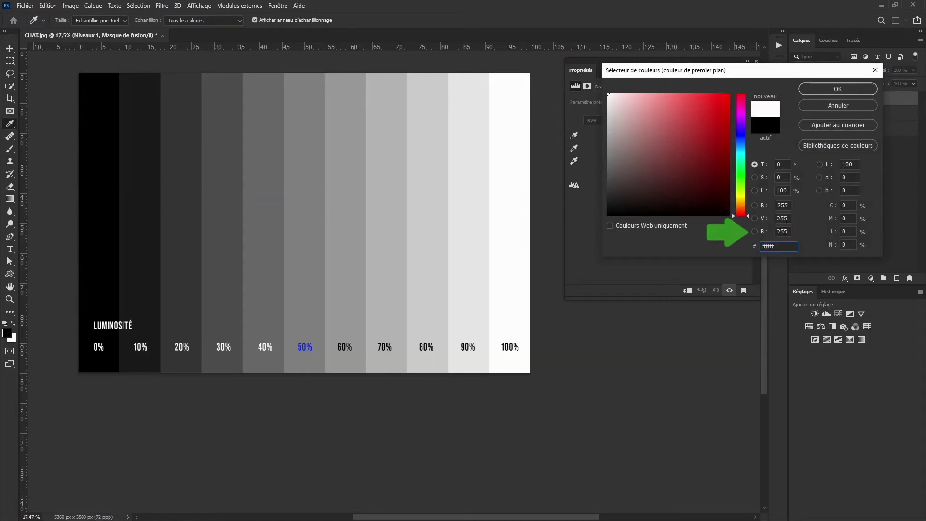
{"action": "left_click", "coordinate": [770, 246]}
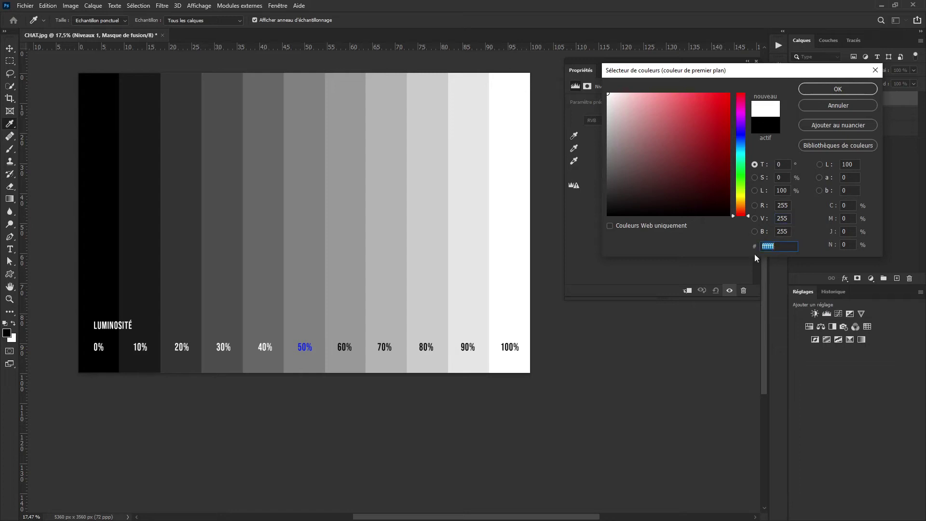
{"action": "type", "text": "808080"}
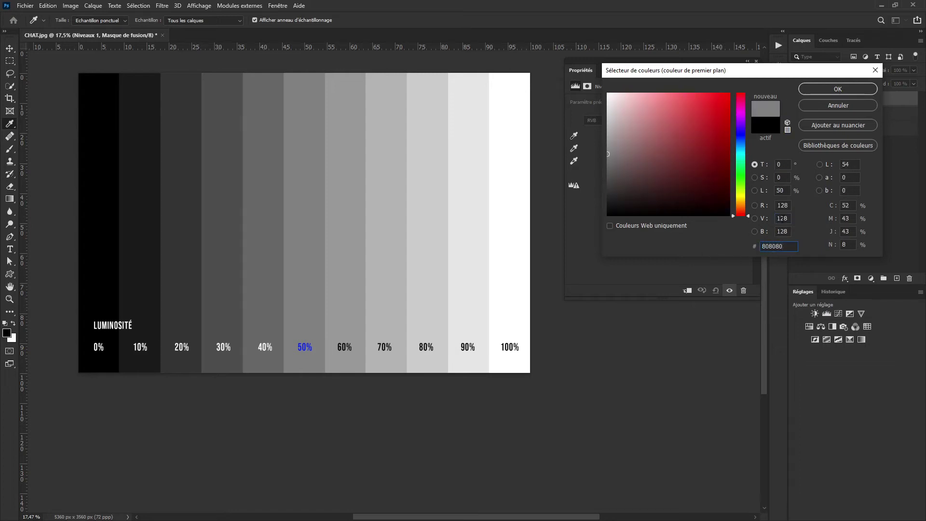
{"action": "left_click", "coordinate": [856, 91]}
{"action": "key", "text": "v"}
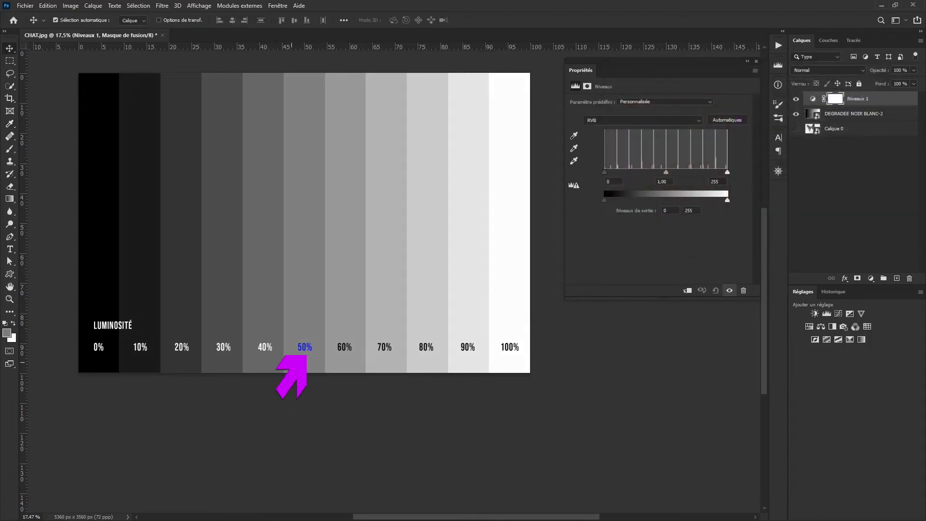
Try each input and output level of Niveaux 1 on the grayscale chart and return them to 0, 1.00 and 255.
{"action": "left_click", "coordinate": [814, 100]}
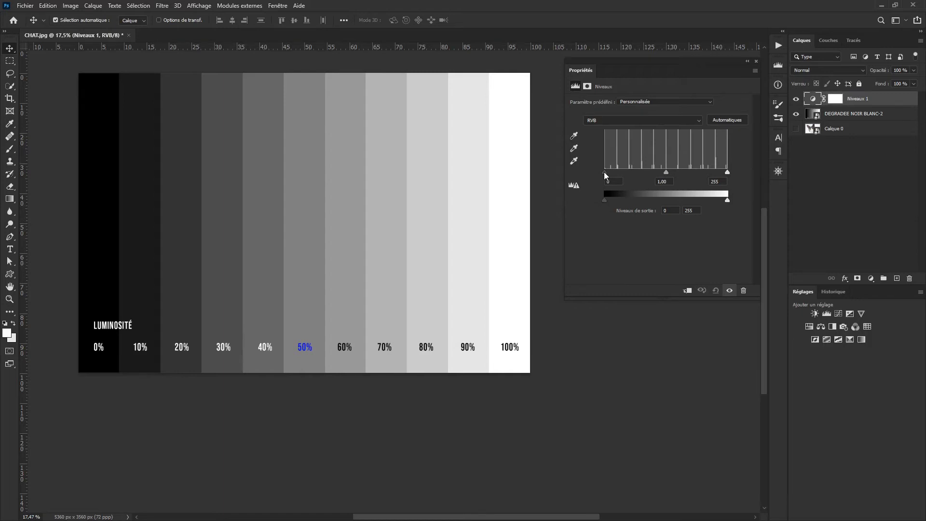
{"action": "mouse_move", "coordinate": [605, 173]}
{"action": "left_mouse_down"}
{"action": "mouse_move", "coordinate": [698, 175]}
{"action": "mouse_move", "coordinate": [597, 171]}
{"action": "left_mouse_up"}
{"action": "left_click_drag", "start_coordinate": [666, 173], "coordinate": [666, 201]}
{"action": "mouse_move", "coordinate": [728, 177]}
{"action": "left_mouse_down"}
{"action": "mouse_move", "coordinate": [635, 174]}
{"action": "mouse_move", "coordinate": [592, 184]}
{"action": "mouse_move", "coordinate": [735, 180]}
{"action": "left_mouse_up"}
{"action": "mouse_move", "coordinate": [604, 201]}
{"action": "left_mouse_down"}
{"action": "mouse_move", "coordinate": [707, 205]}
{"action": "mouse_move", "coordinate": [598, 209]}
{"action": "left_mouse_up"}
{"action": "left_click_drag", "start_coordinate": [722, 201], "coordinate": [689, 201]}
Delete the DEGRADEE NOIR BLANC-2 layer, undoing the mistaken deletion of Niveaux 1.
{"action": "left_click", "coordinate": [908, 279]}
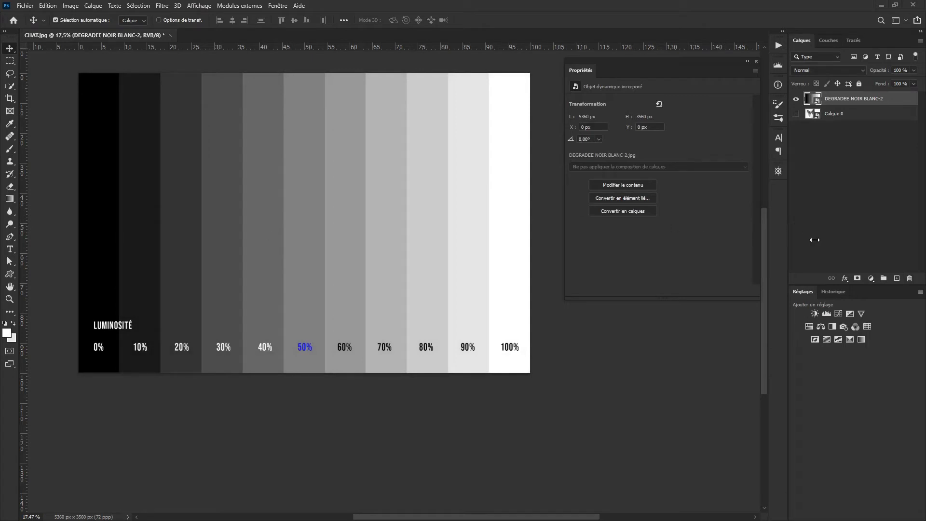
{"action": "key", "text": "ctrl+z"}
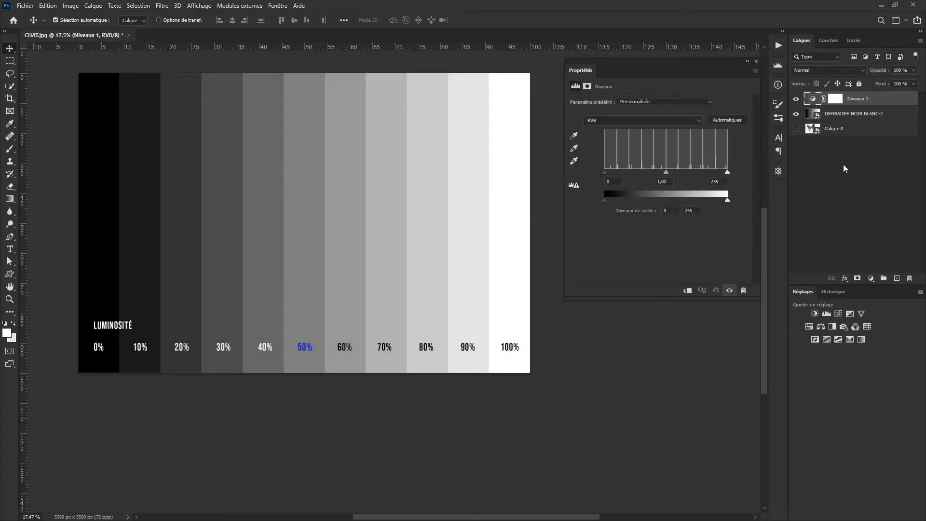
{"action": "left_click", "coordinate": [888, 116]}
{"action": "left_click", "coordinate": [907, 279]}
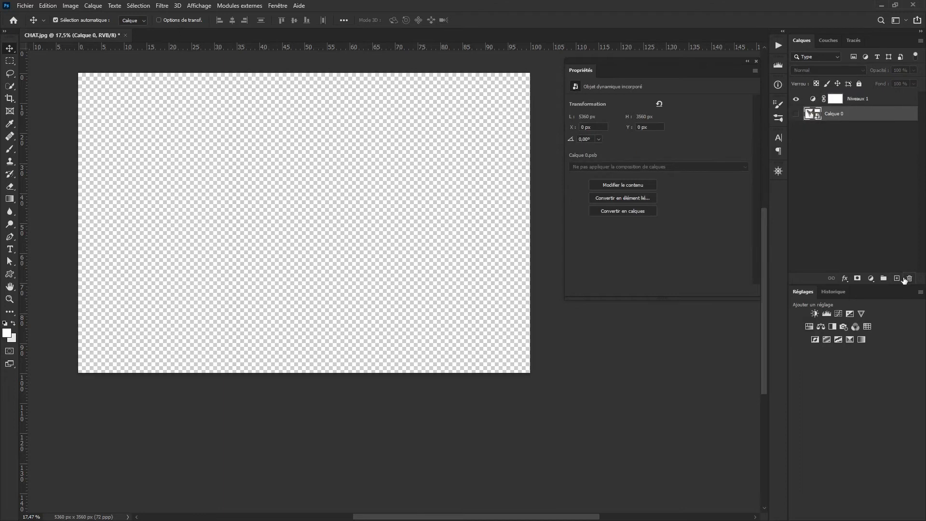
Place the COULEURS OPPOSEES RGB CMJ image above Niveaux 1, scaled to about 433% in the canvas's upper left, and show Calque 0.
{"action": "left_click", "coordinate": [874, 101]}
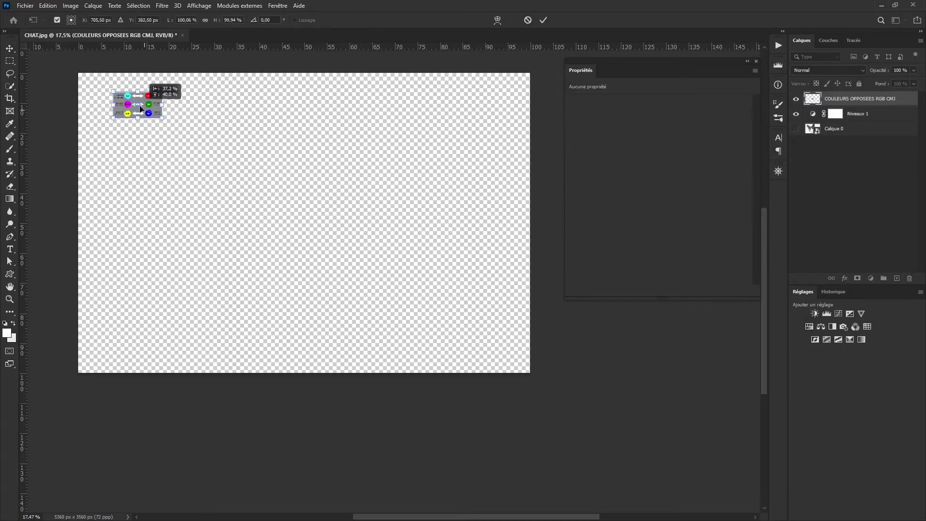
{"action": "left_click_drag", "start_coordinate": [132, 104], "coordinate": [274, 242]}
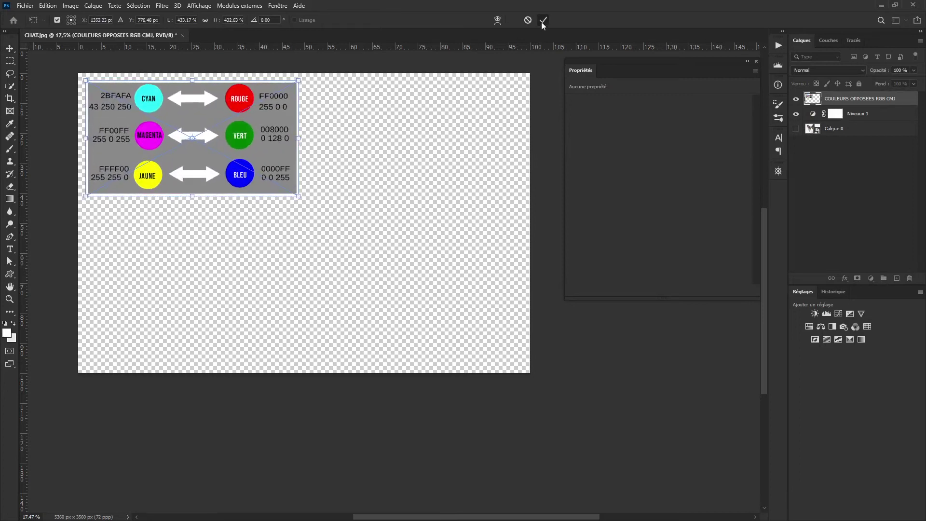
{"action": "left_click", "coordinate": [543, 20]}
{"action": "left_click", "coordinate": [795, 128]}
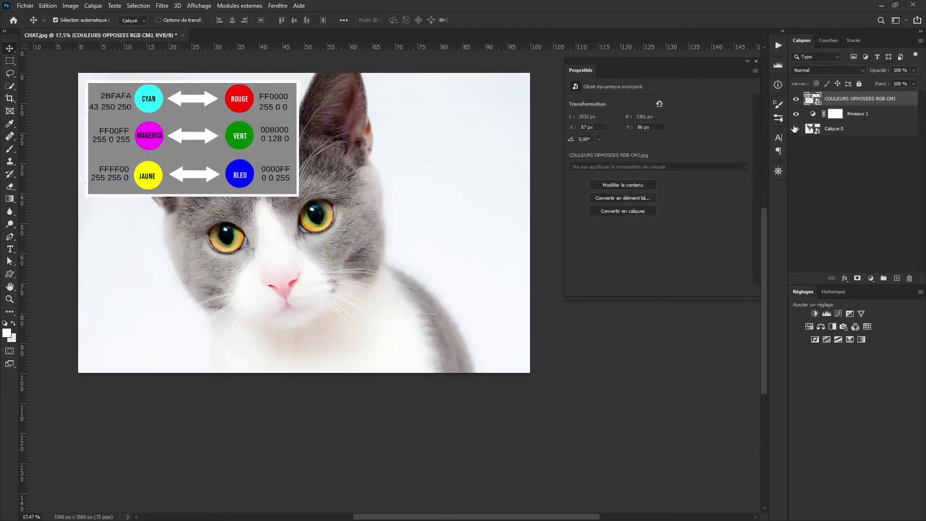
Add a Balance des couleurs adjustment layer above Niveaux 1 to compare its color pairs, and delete it again.
{"action": "left_click", "coordinate": [804, 116]}
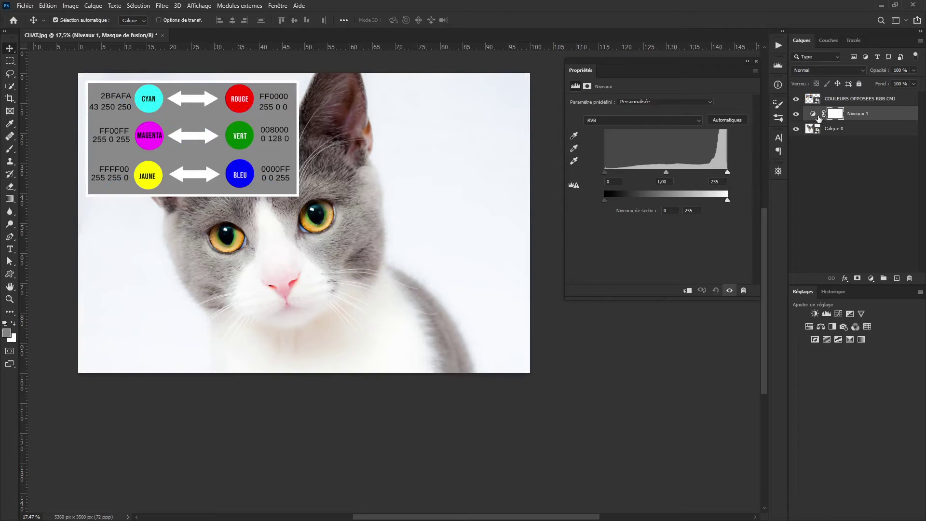
{"action": "left_click", "coordinate": [812, 114]}
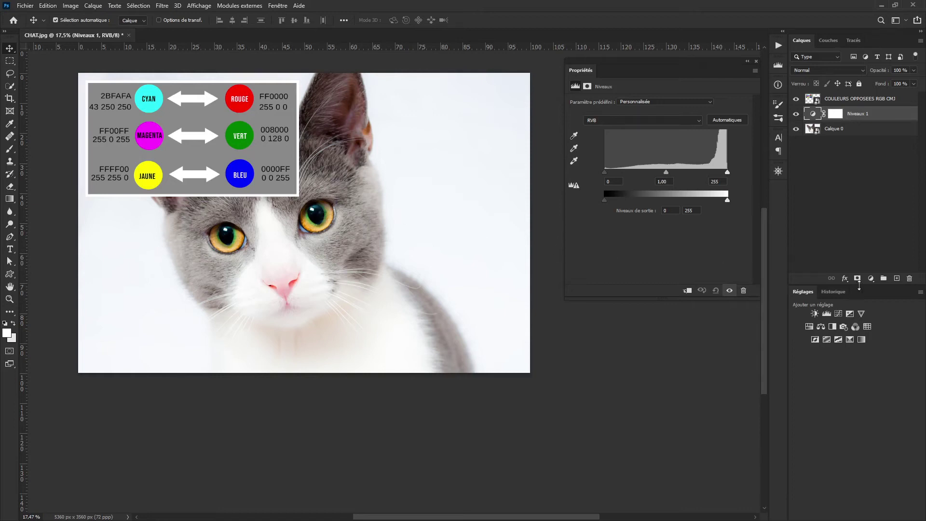
{"action": "left_click", "coordinate": [824, 328]}
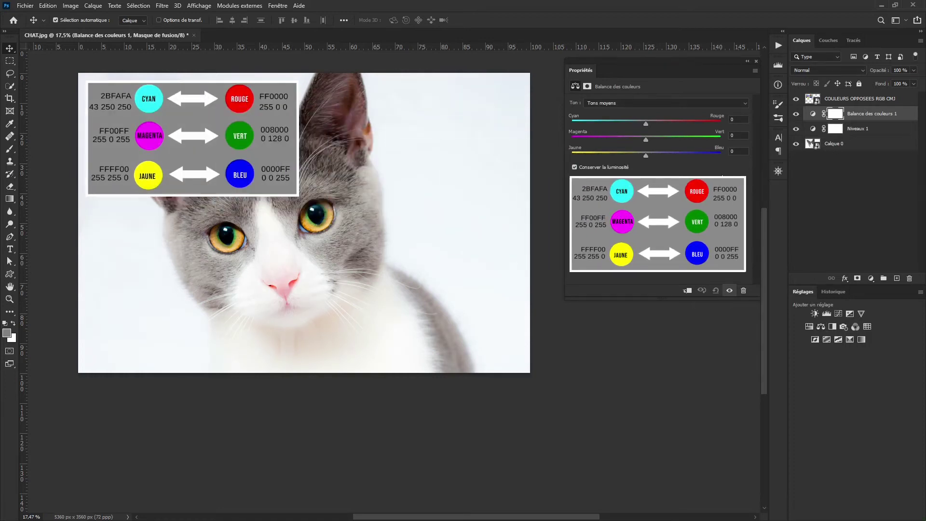
{"action": "left_click", "coordinate": [910, 279]}
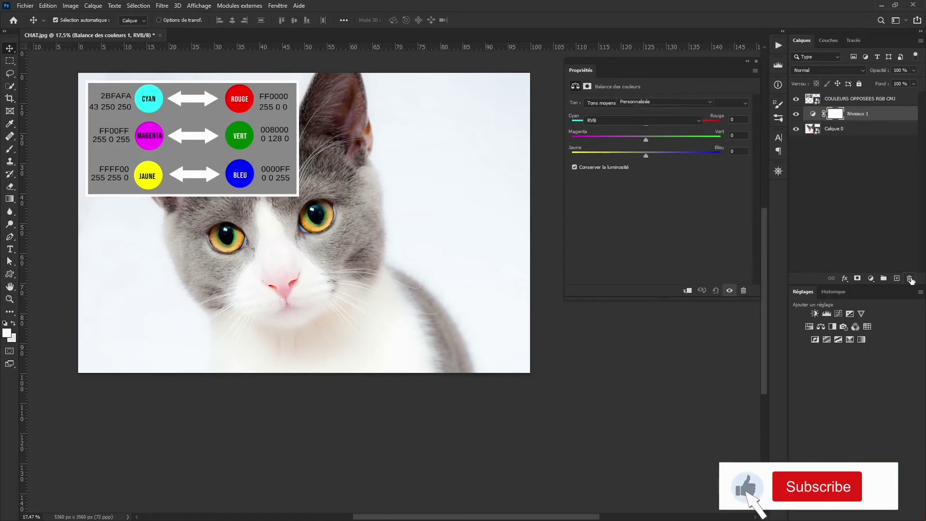
Try the Rouge channel's levels in Niveaux 1, including a black input of 108, and restore their defaults.
{"action": "left_click", "coordinate": [641, 120]}
{"action": "left_click", "coordinate": [610, 134]}
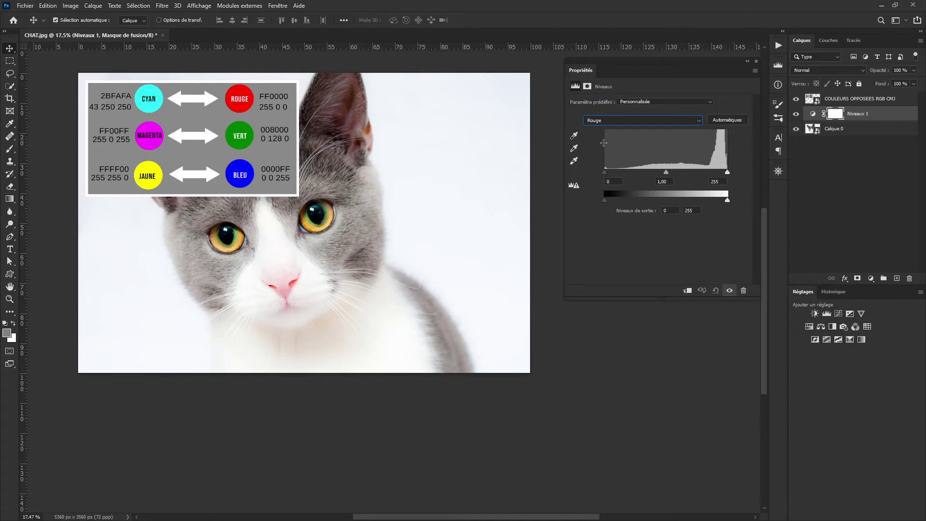
{"action": "left_click_drag", "start_coordinate": [604, 174], "coordinate": [658, 169]}
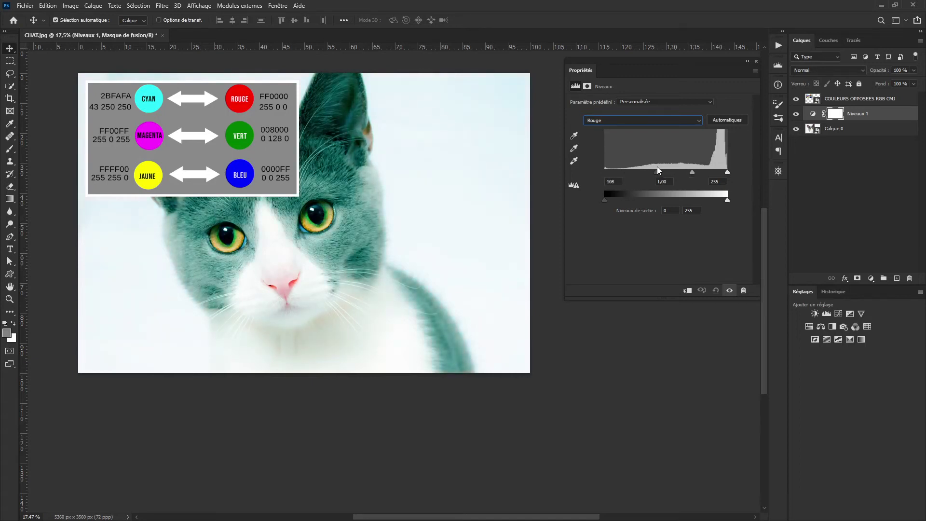
{"action": "key", "text": "ctrl+z"}
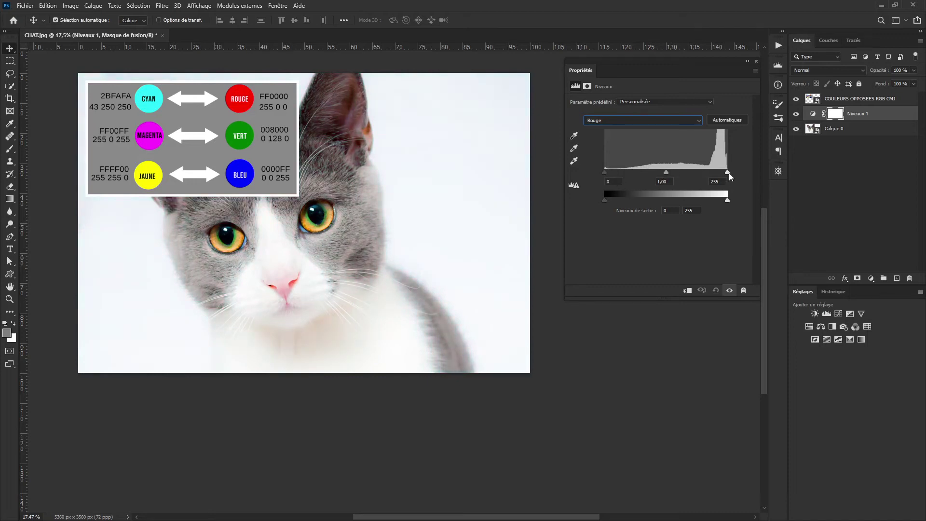
{"action": "left_click_drag", "start_coordinate": [728, 173], "coordinate": [729, 203]}
{"action": "mouse_move", "coordinate": [604, 201]}
{"action": "left_mouse_down"}
{"action": "mouse_move", "coordinate": [669, 204]}
{"action": "mouse_move", "coordinate": [604, 203]}
{"action": "left_mouse_up"}
Try the black input level of the Vert channel in Niveaux 1, restore it and switch to the Bleu channel.
{"action": "left_click", "coordinate": [635, 121]}
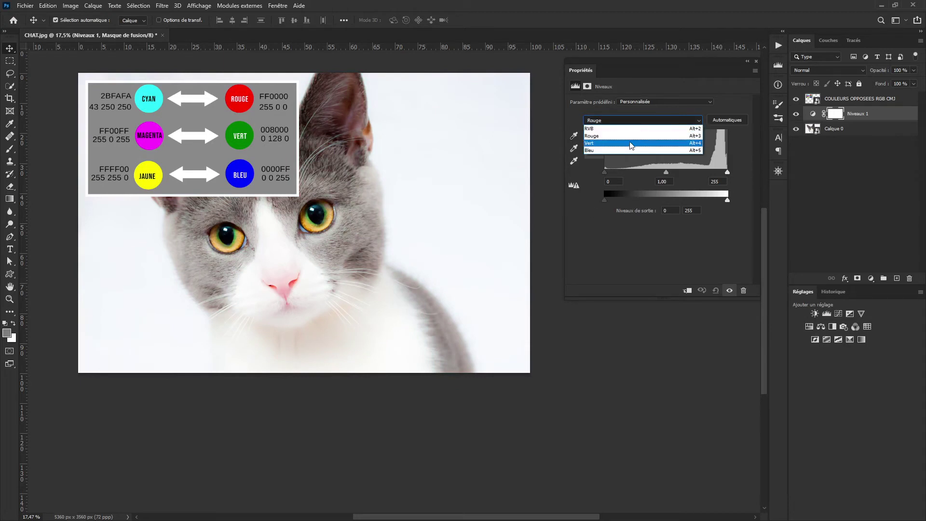
{"action": "left_click", "coordinate": [632, 143]}
{"action": "mouse_move", "coordinate": [605, 174]}
{"action": "left_mouse_down"}
{"action": "mouse_move", "coordinate": [662, 175]}
{"action": "mouse_move", "coordinate": [605, 175]}
{"action": "left_mouse_up"}
{"action": "left_click", "coordinate": [627, 120]}
{"action": "left_click", "coordinate": [627, 152]}
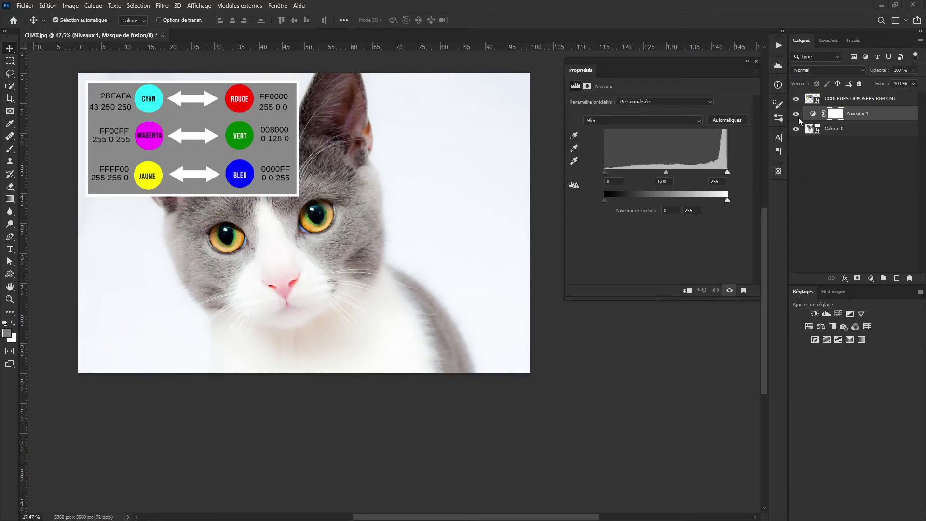
Delete the COULEURS OPPOSEES RGB CMJ layer.
{"action": "left_click", "coordinate": [796, 99]}
{"action": "left_click", "coordinate": [887, 100]}
{"action": "key", "text": "Delete"}
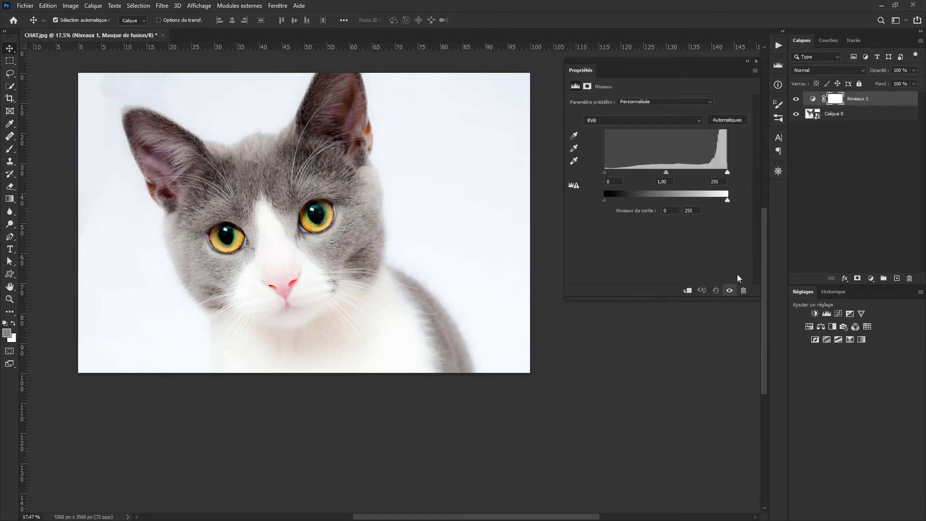
Set the Niveaux 1 layer's blend mode to Exclusion and hide the layer.
{"action": "left_click", "coordinate": [858, 99]}
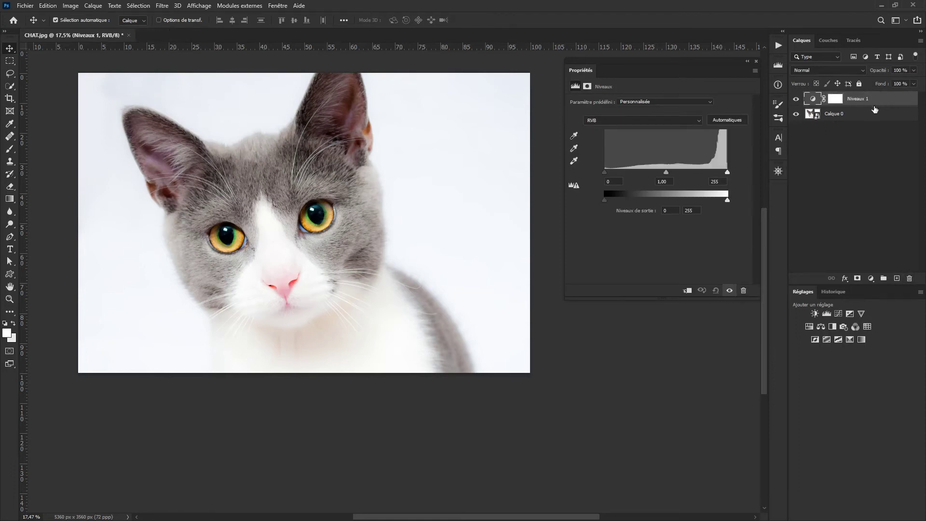
{"action": "left_click", "coordinate": [837, 71]}
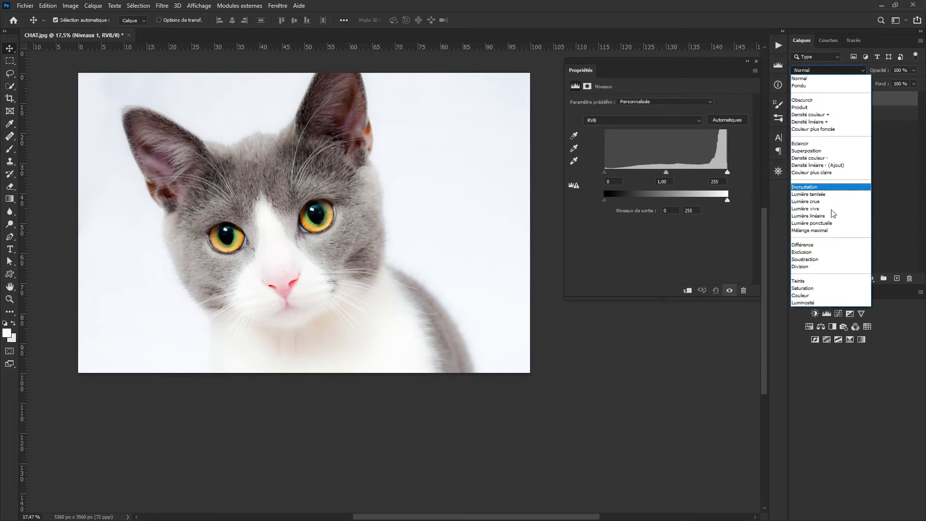
{"action": "left_click", "coordinate": [822, 252]}
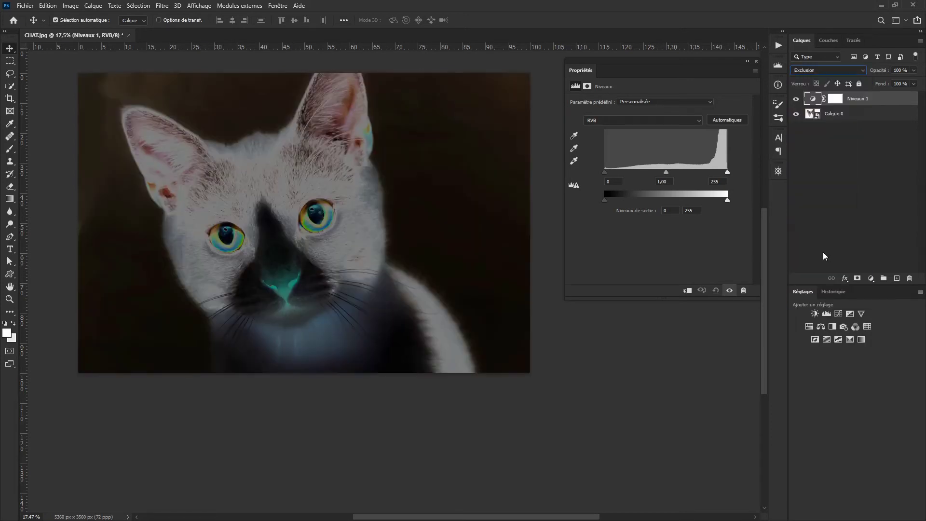
{"action": "left_click", "coordinate": [796, 99]}
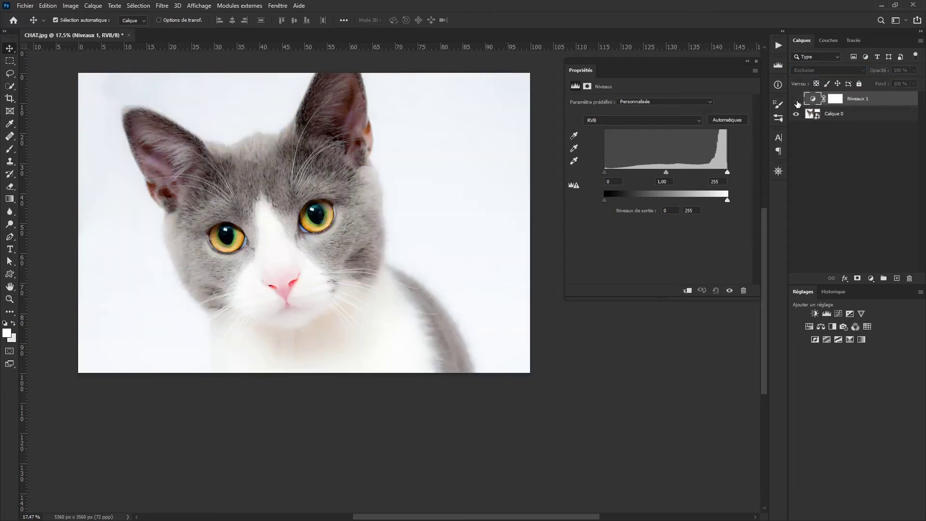
Duplicate Calque 0, set the copy's blend mode to Exclusion and hide it.
{"action": "left_click", "coordinate": [868, 117]}
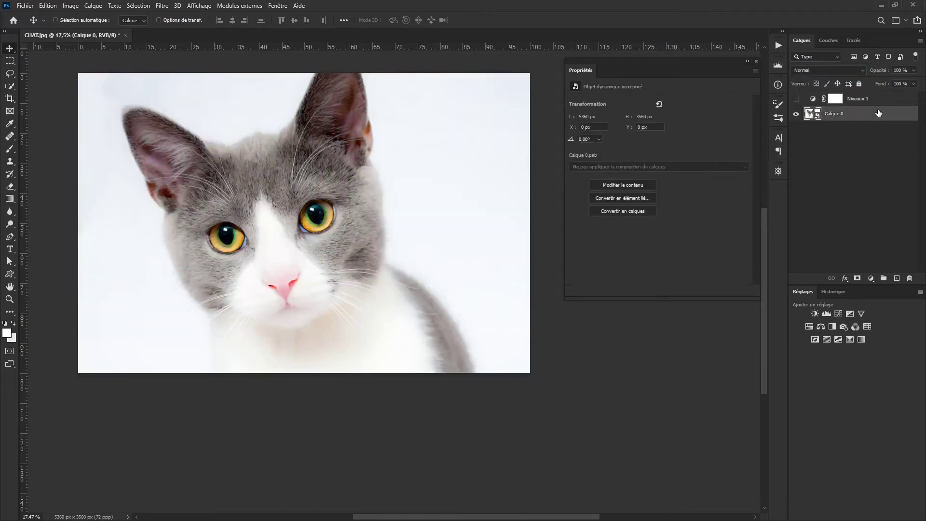
{"action": "key", "text": "ctrl+j"}
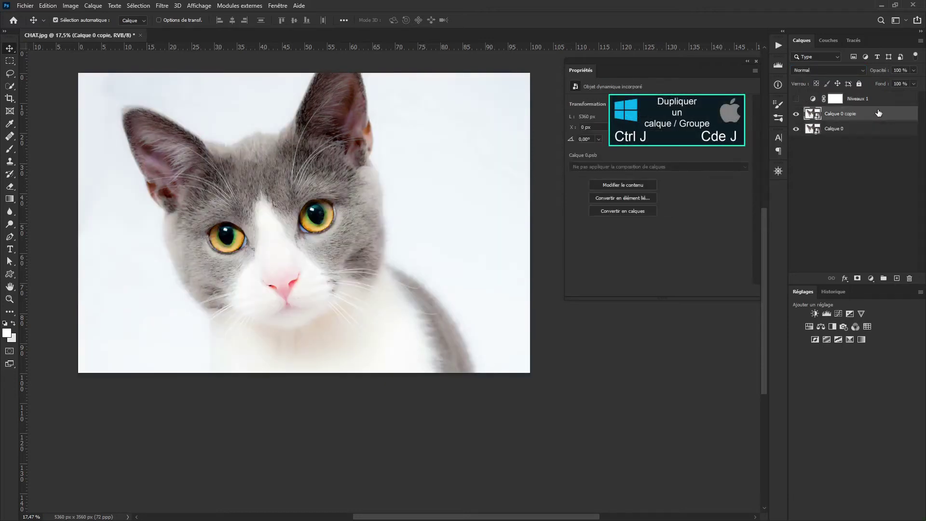
{"action": "left_click", "coordinate": [829, 70]}
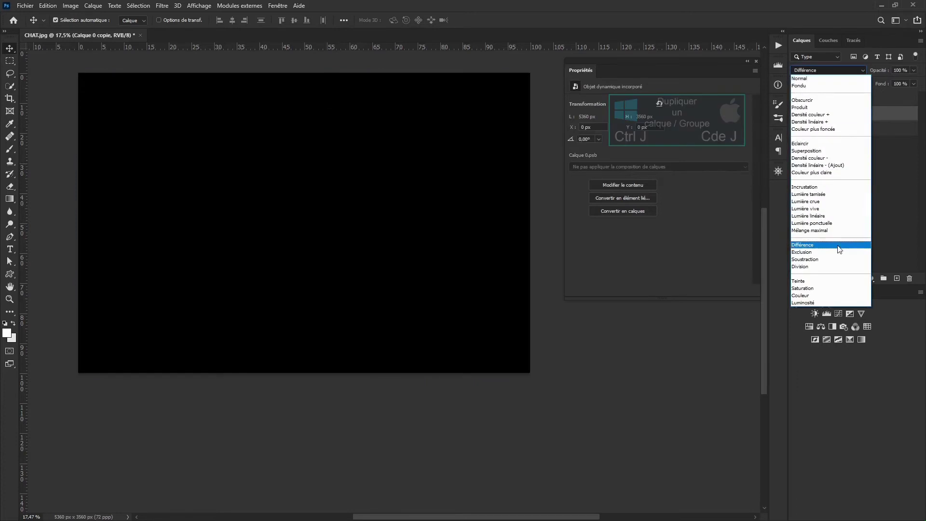
{"action": "left_click", "coordinate": [836, 252]}
{"action": "left_click", "coordinate": [796, 114]}
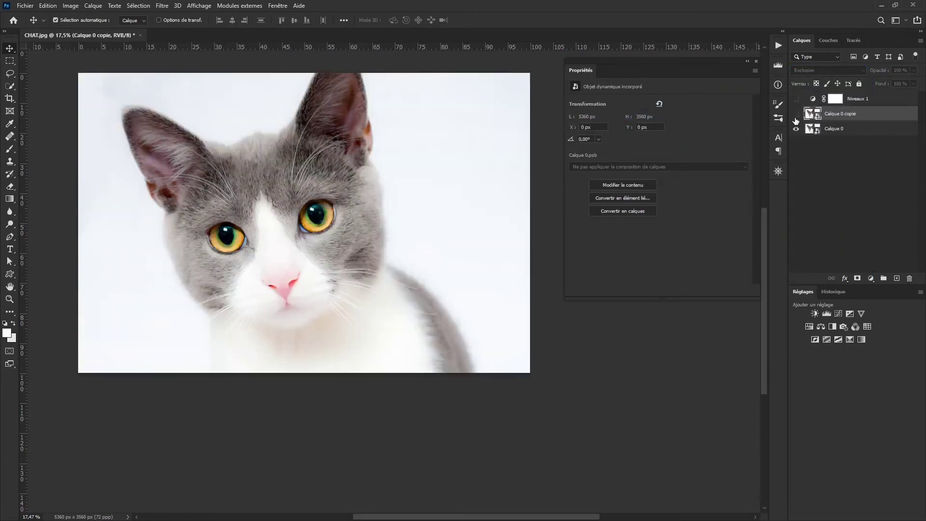
Show Niveaux 1 and Calque 0 copie, and add a layer mask to Calque 0 copie.
{"action": "left_click", "coordinate": [796, 99]}
{"action": "left_click", "coordinate": [849, 98]}
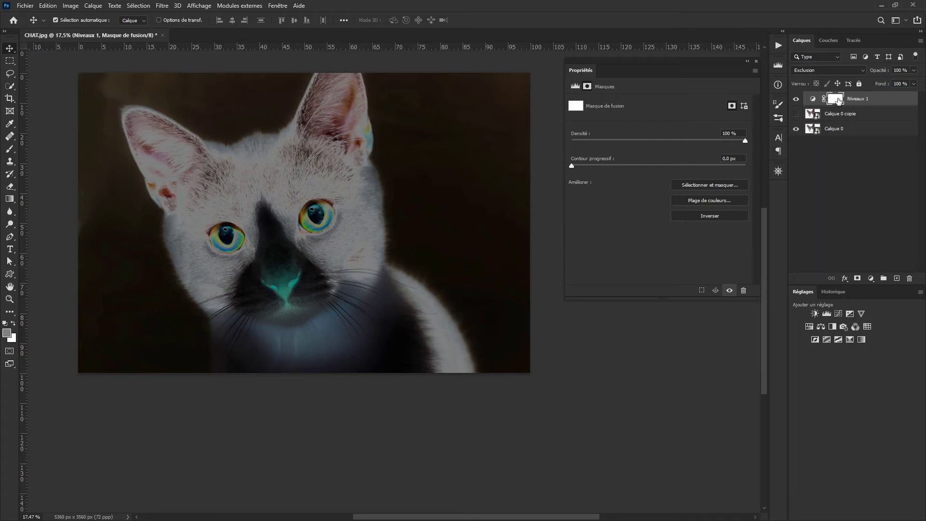
{"action": "left_click", "coordinate": [795, 113]}
{"action": "left_click", "coordinate": [820, 115]}
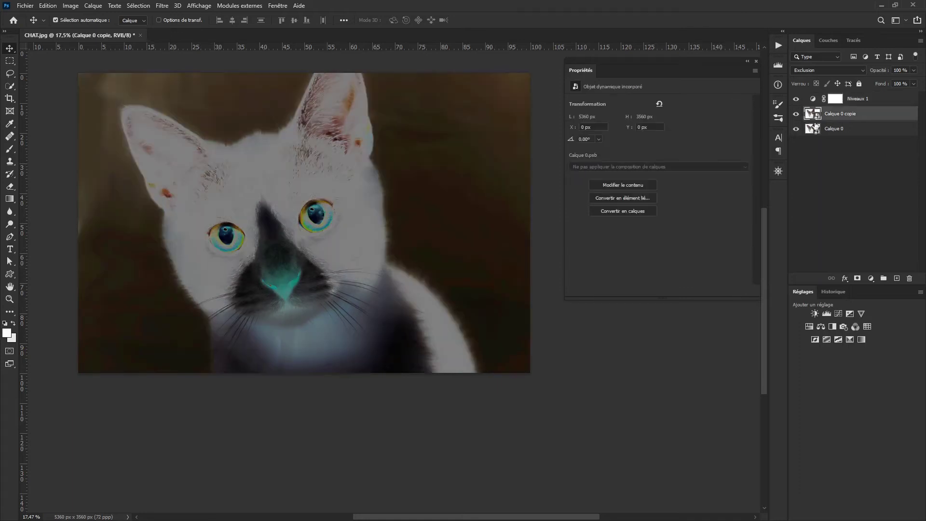
{"action": "left_click", "coordinate": [858, 279]}
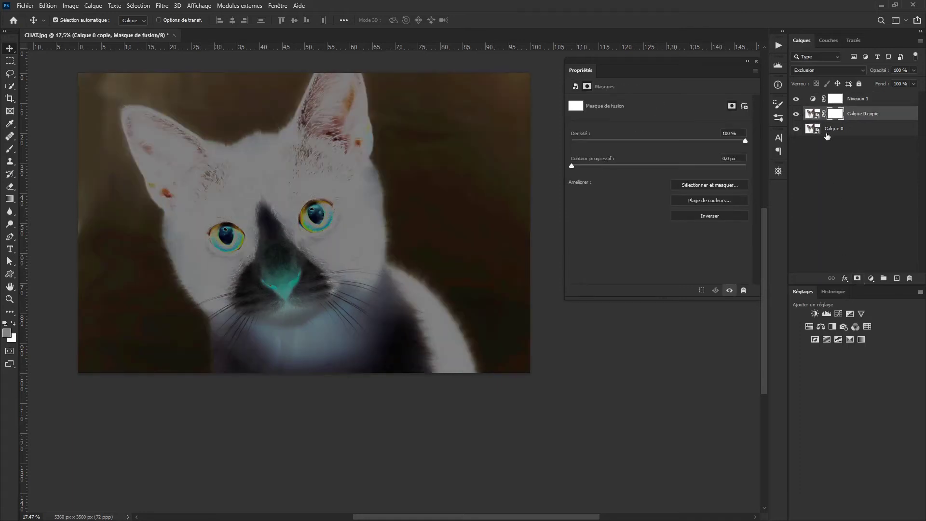
Set the Niveaux 1 layer's shadow input level to 7 and its midtone input level to 1.04.
{"action": "left_click", "coordinate": [817, 102]}
{"action": "mouse_move", "coordinate": [606, 173]}
{"action": "left_mouse_down"}
{"action": "mouse_move", "coordinate": [627, 171]}
{"action": "mouse_move", "coordinate": [607, 172]}
{"action": "left_mouse_up"}
{"action": "mouse_move", "coordinate": [668, 173]}
{"action": "left_mouse_down"}
{"action": "mouse_move", "coordinate": [650, 173]}
{"action": "mouse_move", "coordinate": [666, 172]}
{"action": "left_mouse_up"}
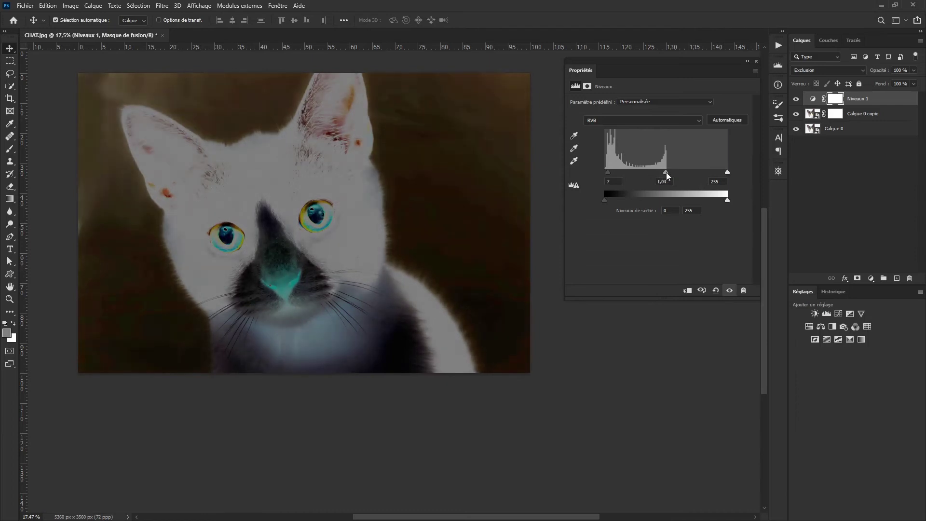
Try the Lumière tamisée blend mode on the Calque 0 copie layer, and settle on Incrustation.
{"action": "left_click", "coordinate": [849, 121]}
{"action": "left_click", "coordinate": [828, 70]}
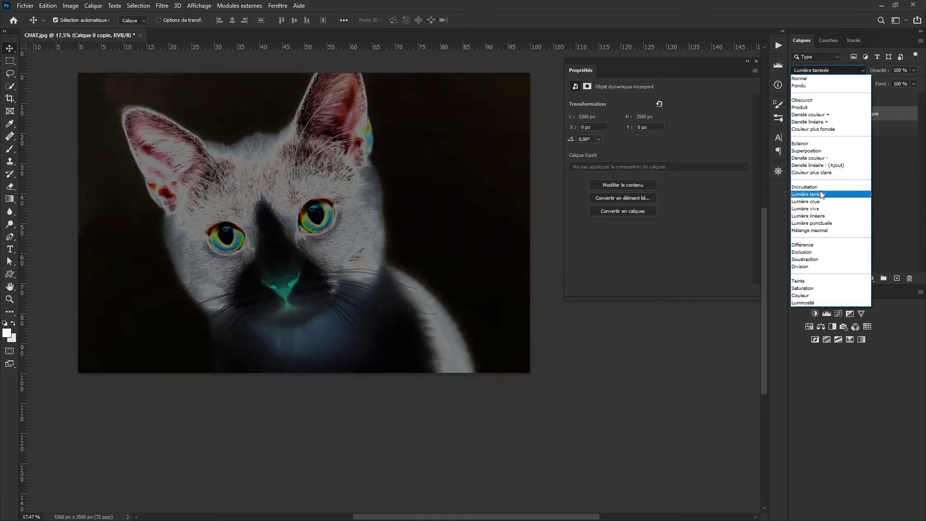
{"action": "left_click", "coordinate": [809, 194]}
{"action": "left_click", "coordinate": [808, 73]}
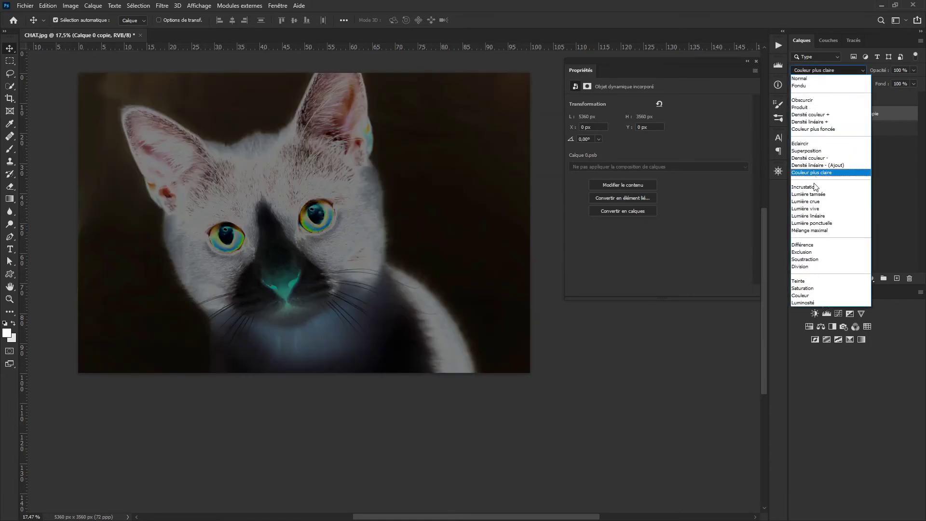
{"action": "left_click", "coordinate": [814, 186]}
Set the Niveaux 1 layer's blend mode to Incrustation and reset its shadow and midtone input levels to 0 and 1.00.
{"action": "left_click", "coordinate": [863, 99]}
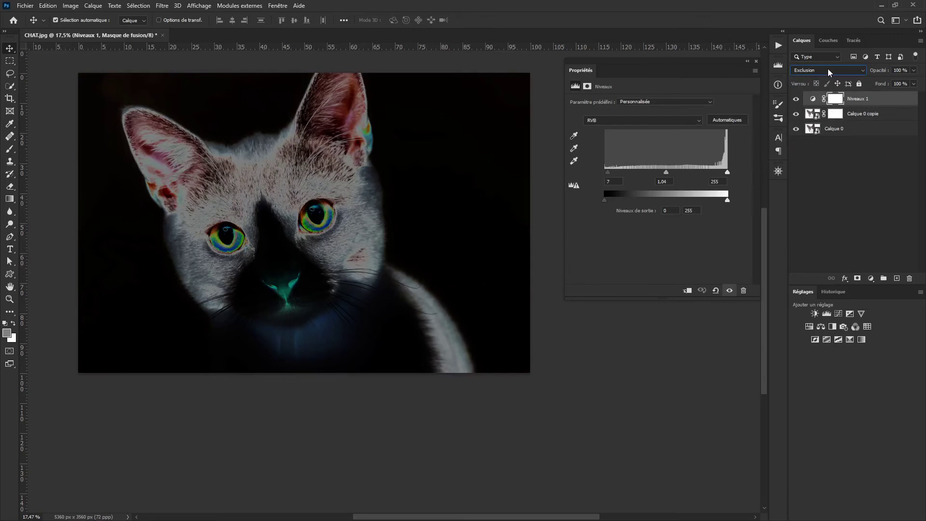
{"action": "left_click", "coordinate": [827, 69]}
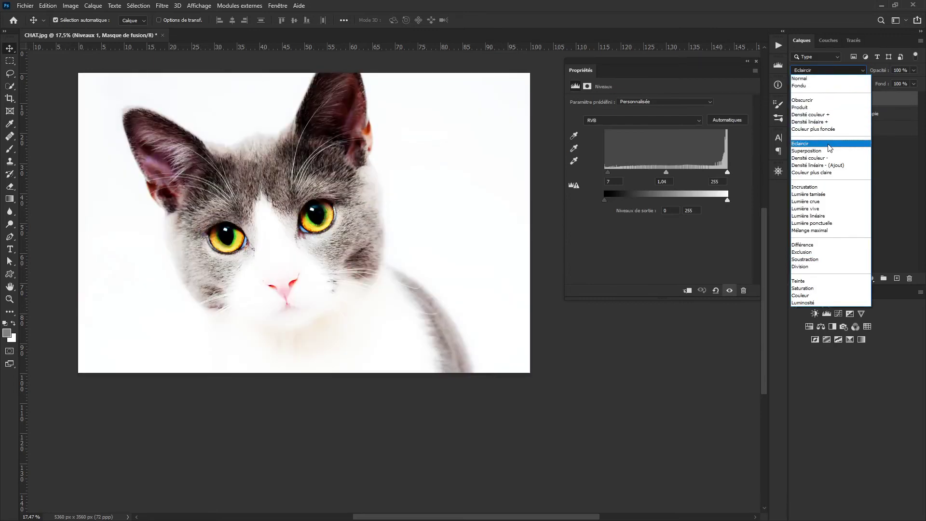
{"action": "left_click", "coordinate": [810, 187]}
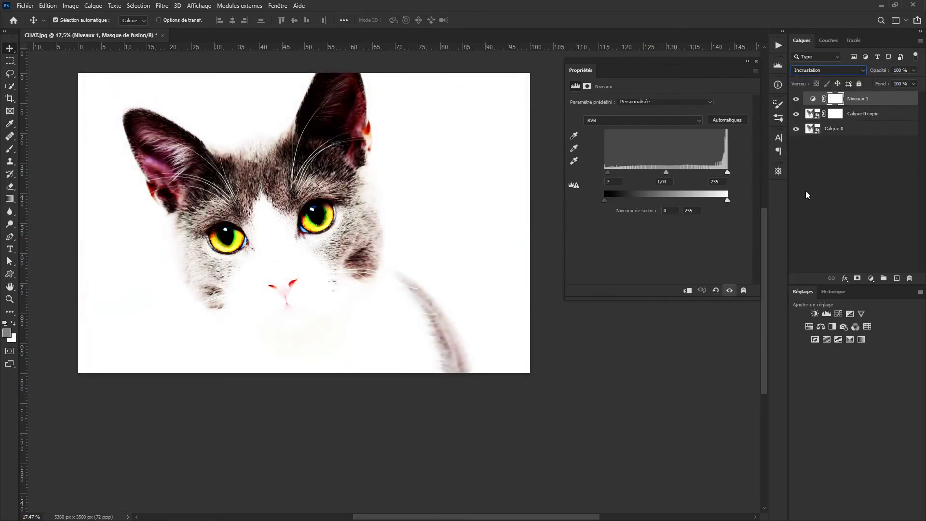
{"action": "left_click_drag", "start_coordinate": [607, 172], "coordinate": [601, 177]}
Compare the image with only Niveaux 1 shown above Calque 0 and with only Calque 0 copie shown above it.
{"action": "left_click", "coordinate": [794, 113]}
{"action": "left_click", "coordinate": [796, 100]}
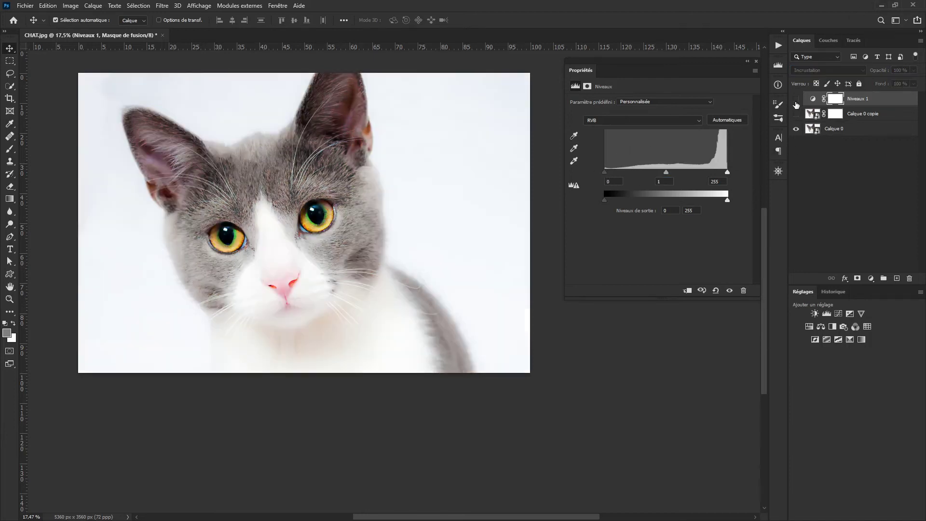
{"action": "left_click", "coordinate": [796, 101]}
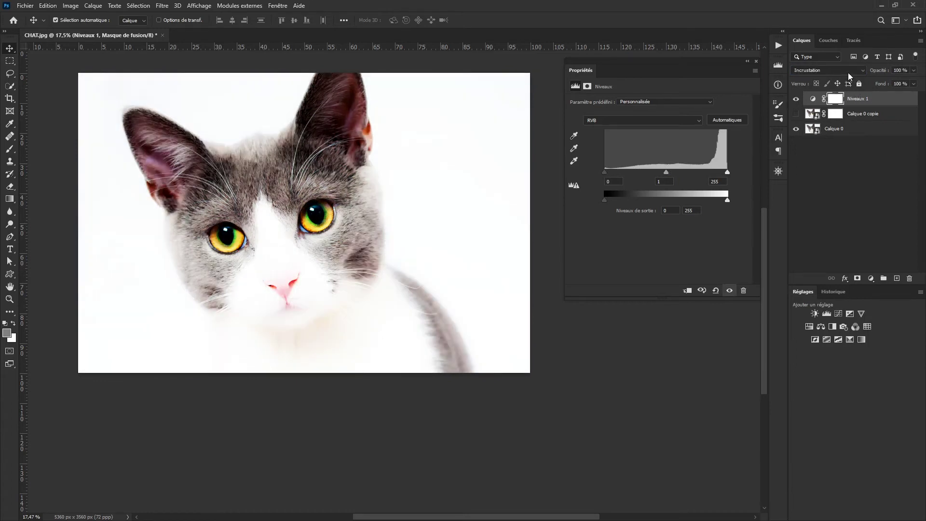
{"action": "left_click", "coordinate": [796, 99]}
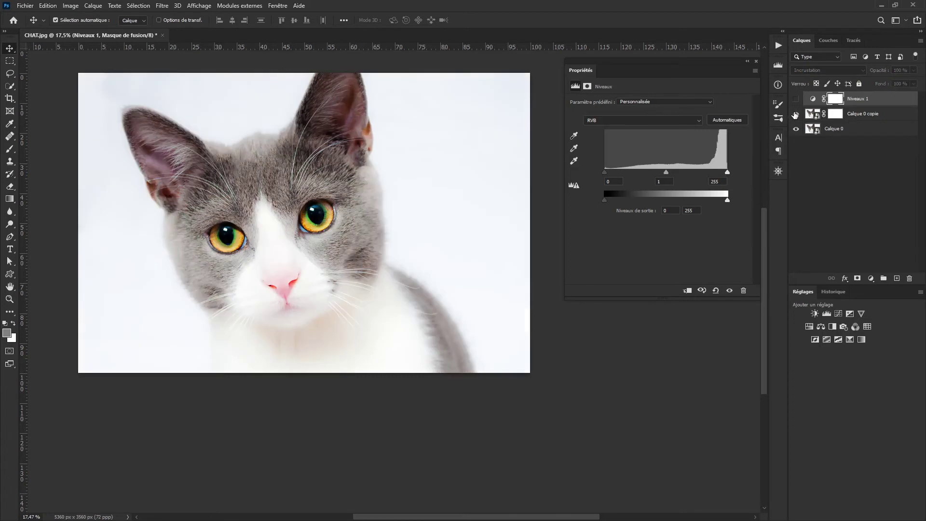
{"action": "left_click", "coordinate": [795, 115]}
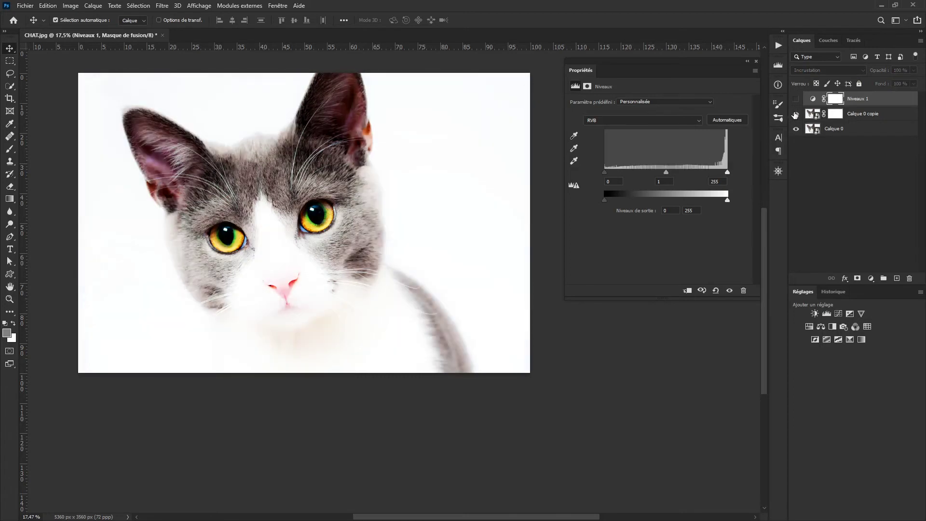
{"action": "left_click", "coordinate": [864, 121]}
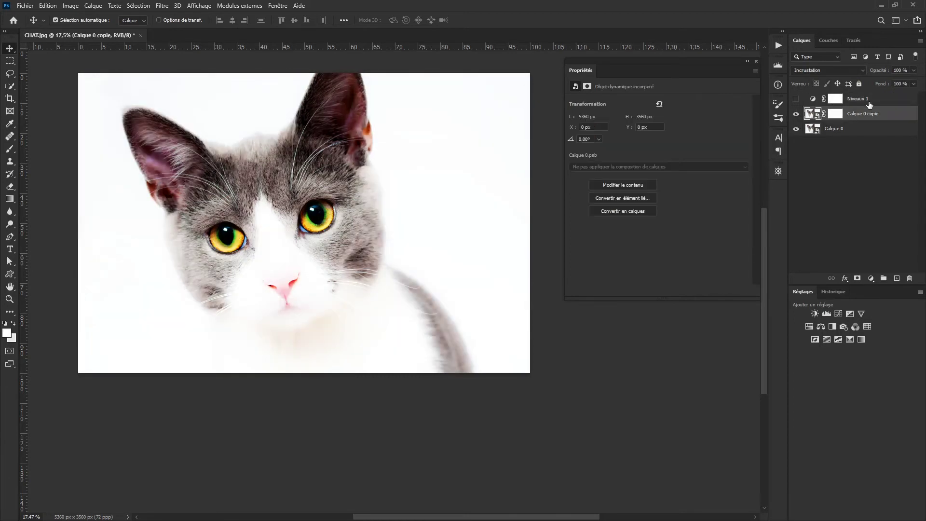
{"action": "left_click", "coordinate": [859, 103]}
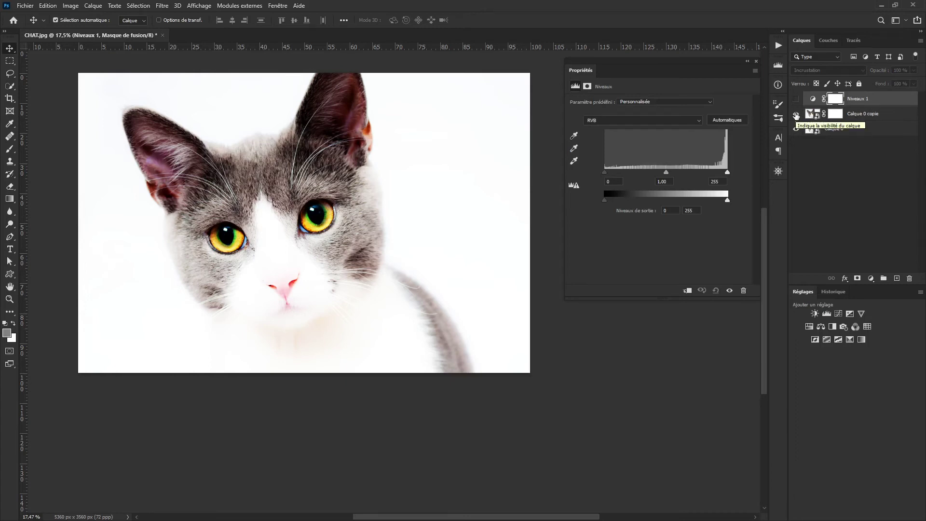
{"action": "left_click", "coordinate": [796, 115]}
{"action": "left_click", "coordinate": [796, 99]}
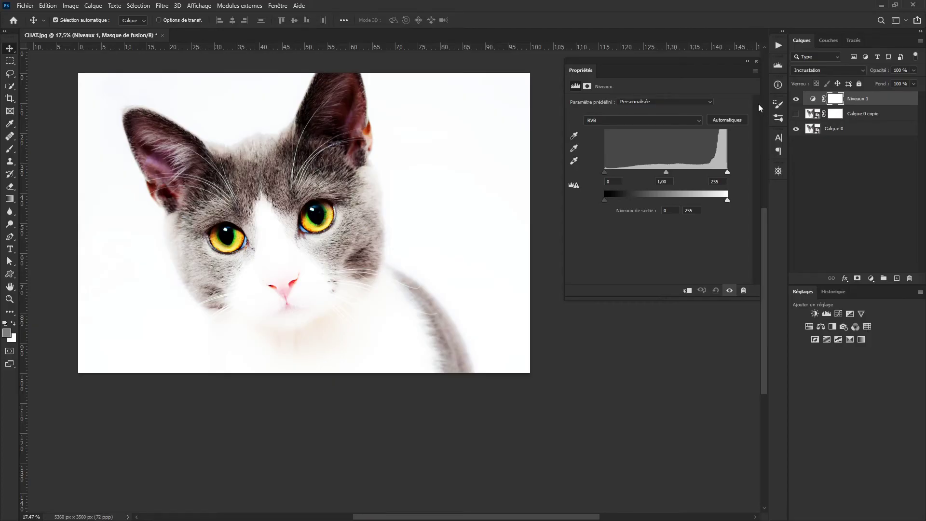
Delete the Calque 0 copie layer.
{"action": "left_click", "coordinate": [881, 117]}
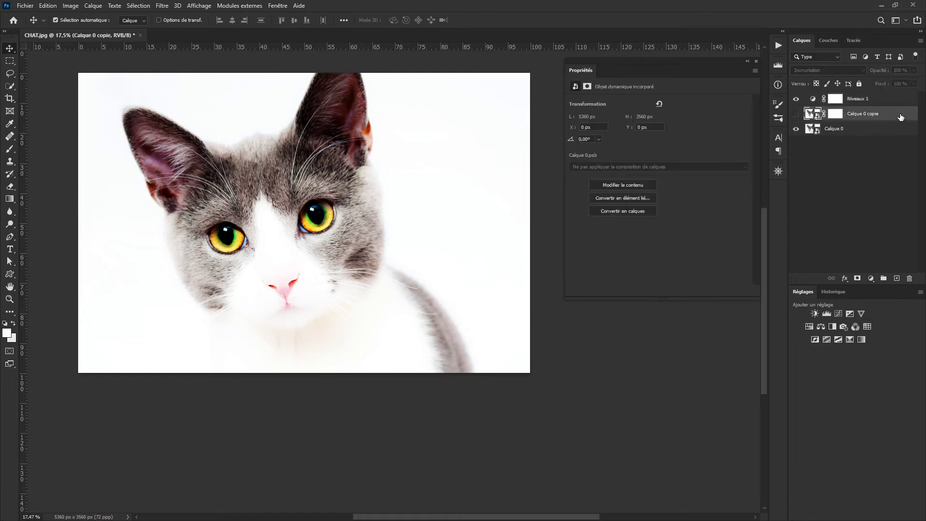
{"action": "left_click", "coordinate": [909, 279]}
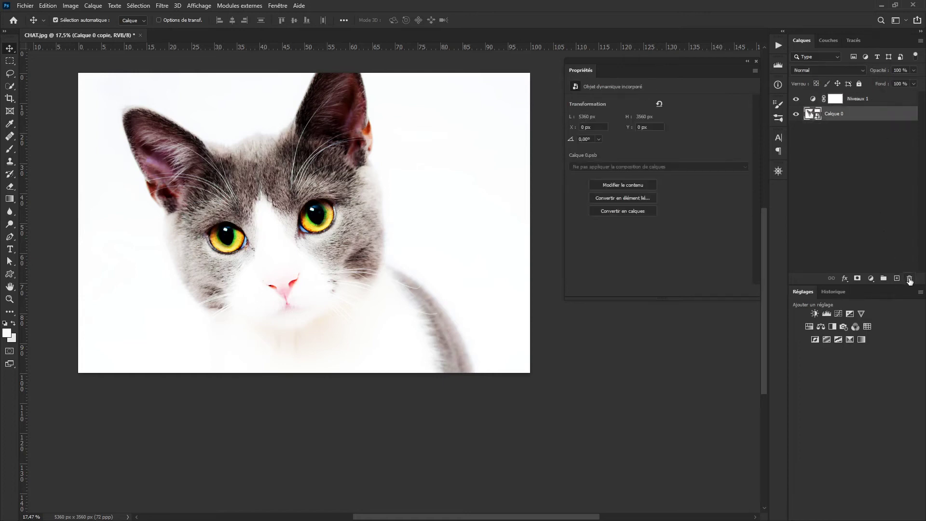
Place the texture image over the upper part of the cat photo and move Niveaux 1 above the texture layer.
{"action": "left_click", "coordinate": [862, 99]}
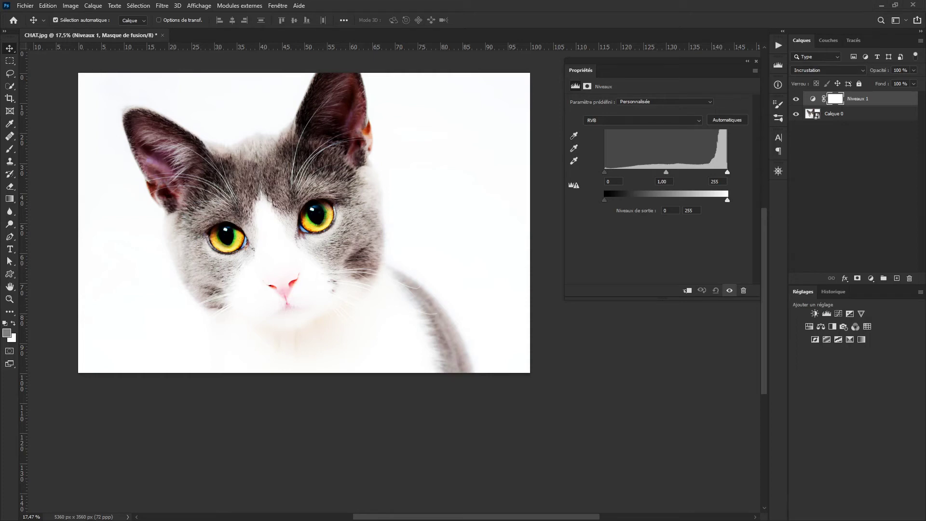
{"action": "left_click_drag", "start_coordinate": [430, 229], "coordinate": [486, 126]}
{"action": "left_click_drag", "start_coordinate": [358, 171], "coordinate": [304, 209]}
{"action": "left_click", "coordinate": [863, 114]}
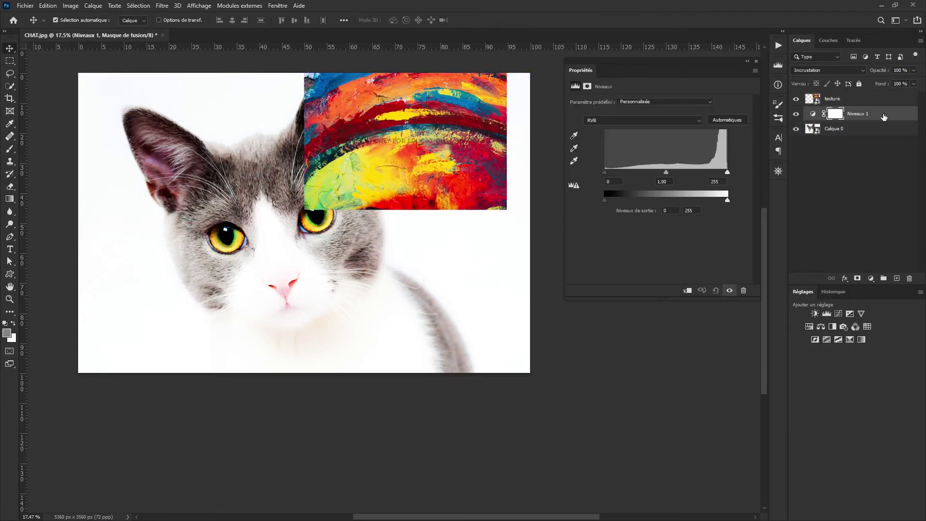
{"action": "left_click_drag", "start_coordinate": [885, 117], "coordinate": [884, 97]}
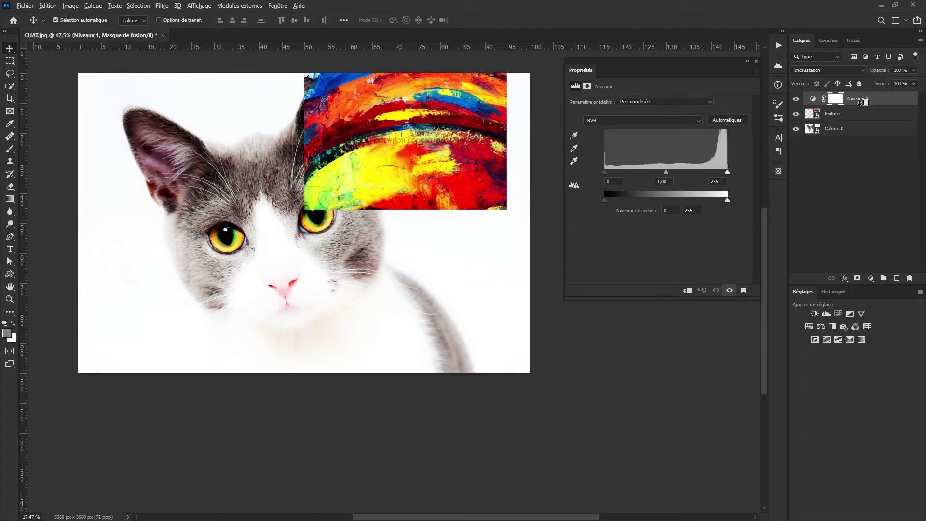
Clip Niveaux 1 to the texture layer, set its shadow input level to 204 and compare with the adjustment hidden.
{"action": "left_click", "coordinate": [862, 106], "text": "alt"}
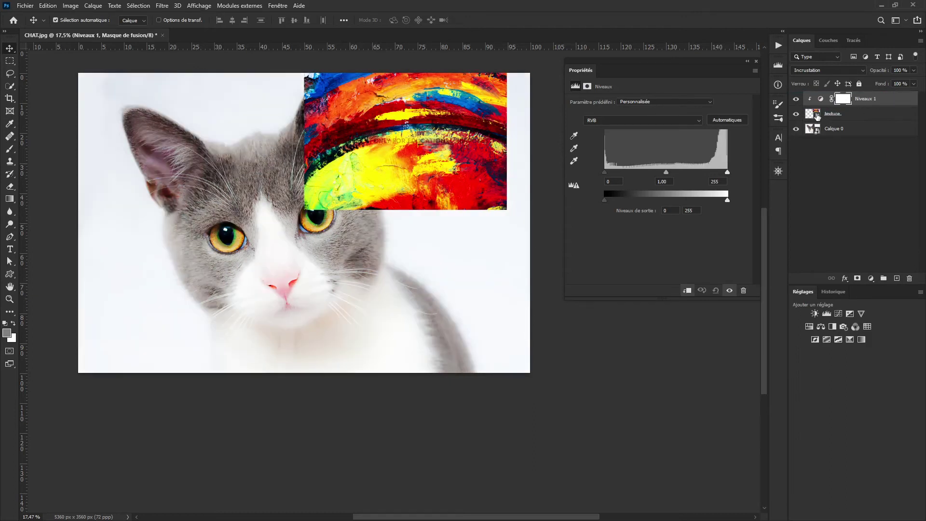
{"action": "left_click_drag", "start_coordinate": [606, 172], "coordinate": [702, 172]}
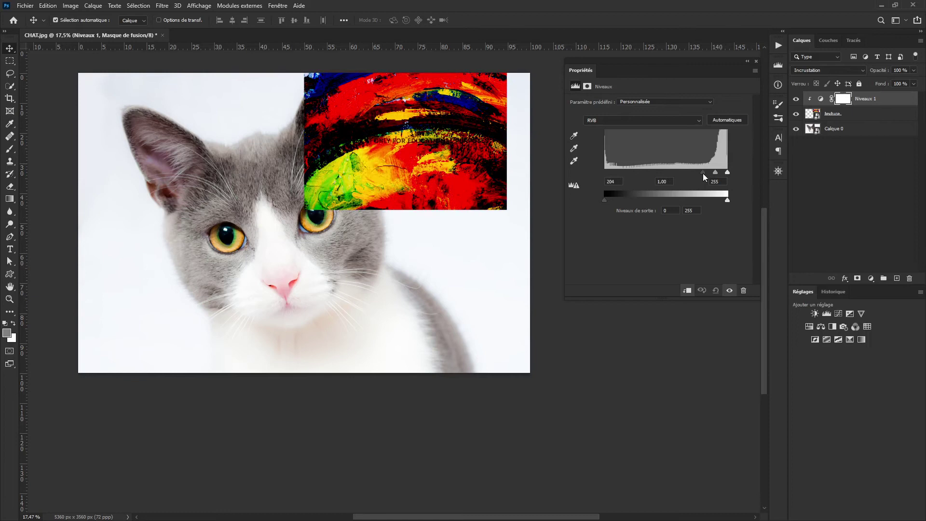
{"action": "left_click", "coordinate": [796, 99]}
{"action": "left_click", "coordinate": [795, 98]}
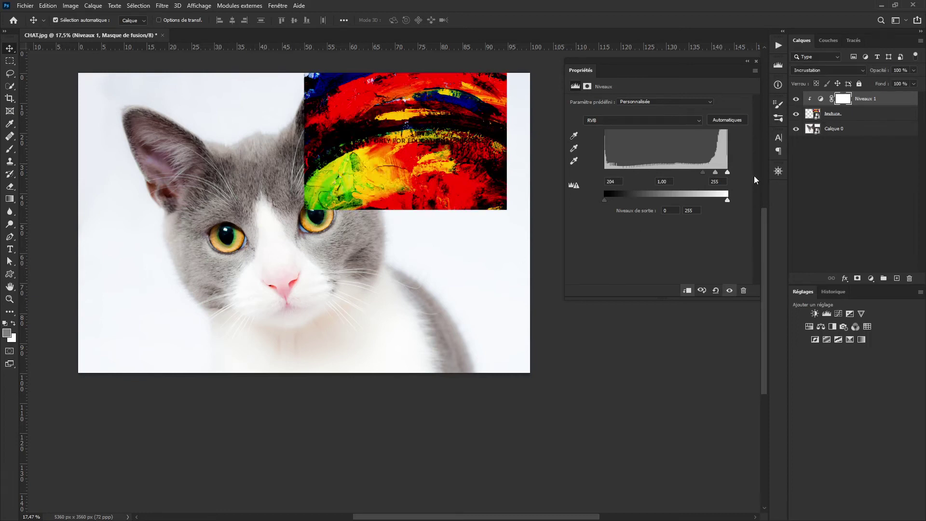
Compare Niveaux 1 clipped and unclipped, leave it released from the texture layer, and check the image with the adjustment off and on.
{"action": "left_click", "coordinate": [879, 106], "text": "alt"}
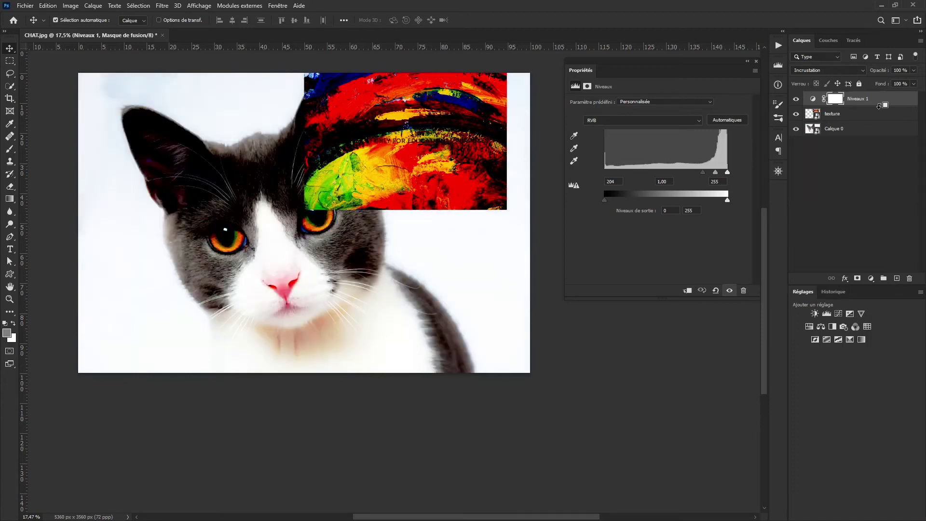
{"action": "left_click", "coordinate": [879, 106], "text": "alt"}
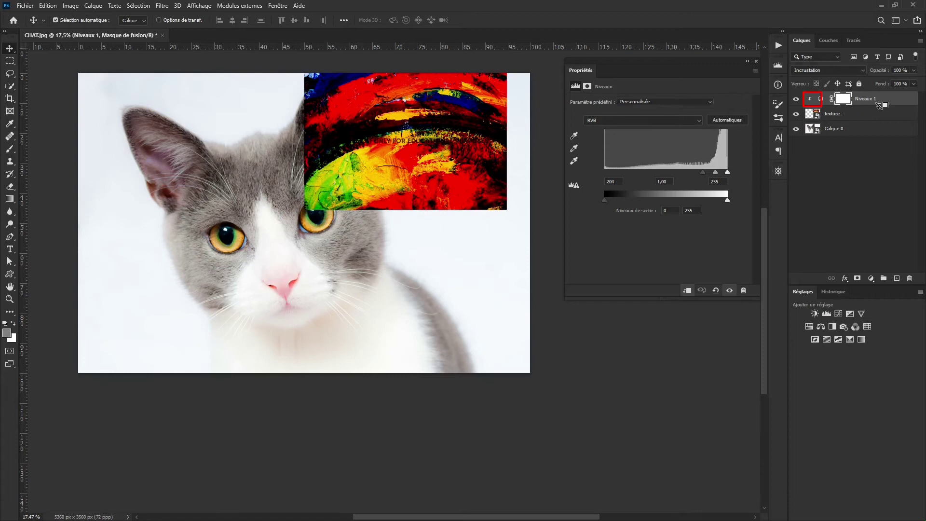
{"action": "left_click", "coordinate": [879, 106], "text": "alt"}
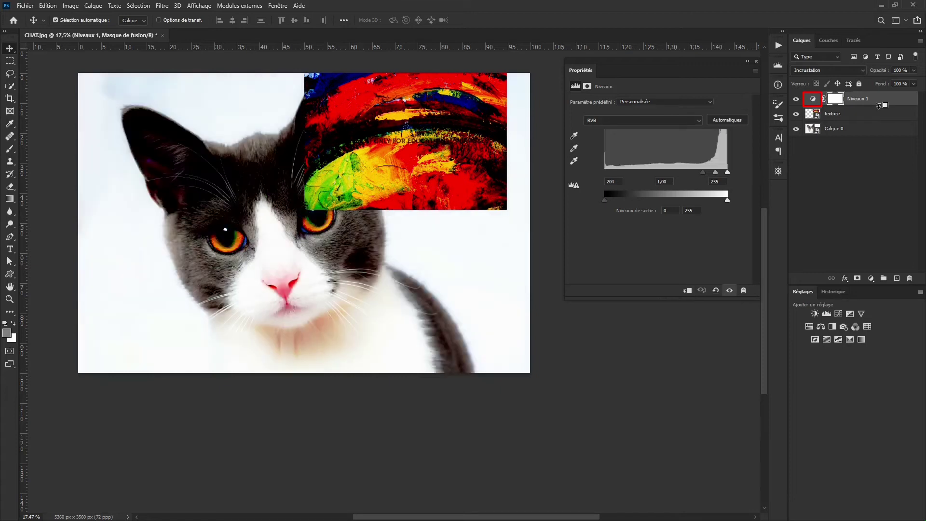
{"action": "left_click", "coordinate": [796, 100]}
{"action": "left_click", "coordinate": [796, 100]}
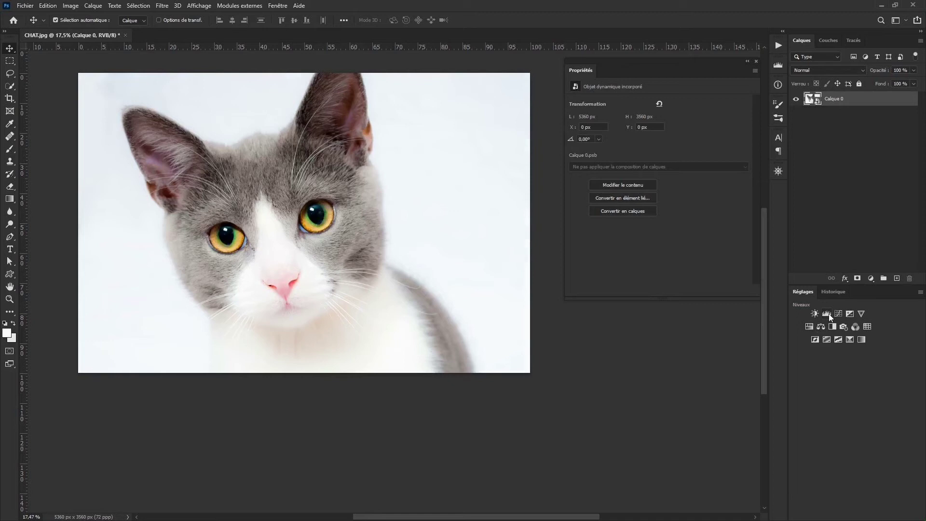
Add a Niveaux adjustment layer and a Courbes adjustment layer above Calque 0.
{"action": "left_click", "coordinate": [829, 313]}
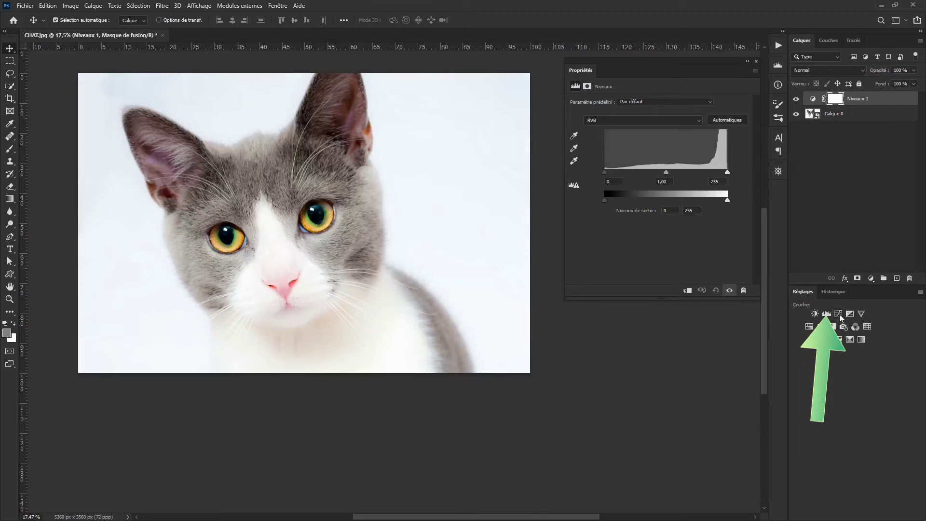
{"action": "left_click", "coordinate": [839, 313]}
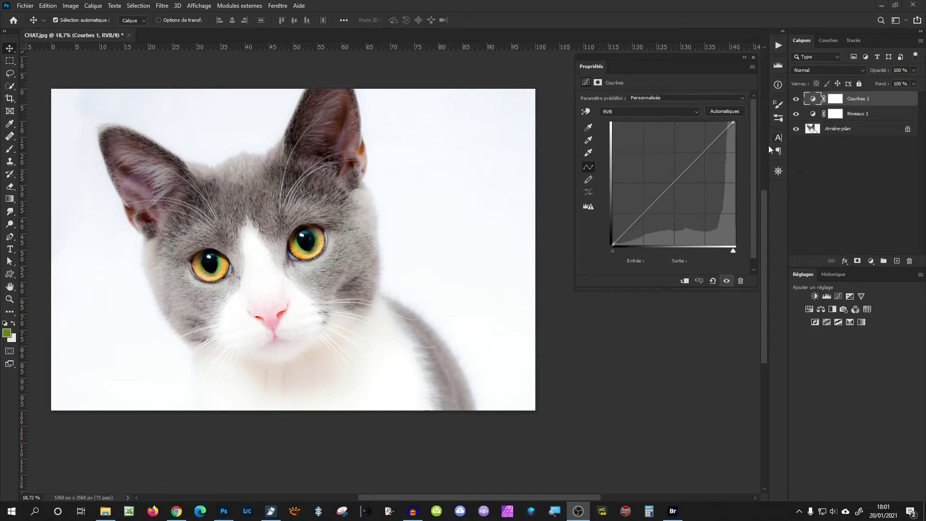
Try the black point slider of Courbes 1 and the matching shadows slider of Niveaux 1, returning both to 0.
{"action": "left_click", "coordinate": [611, 250]}
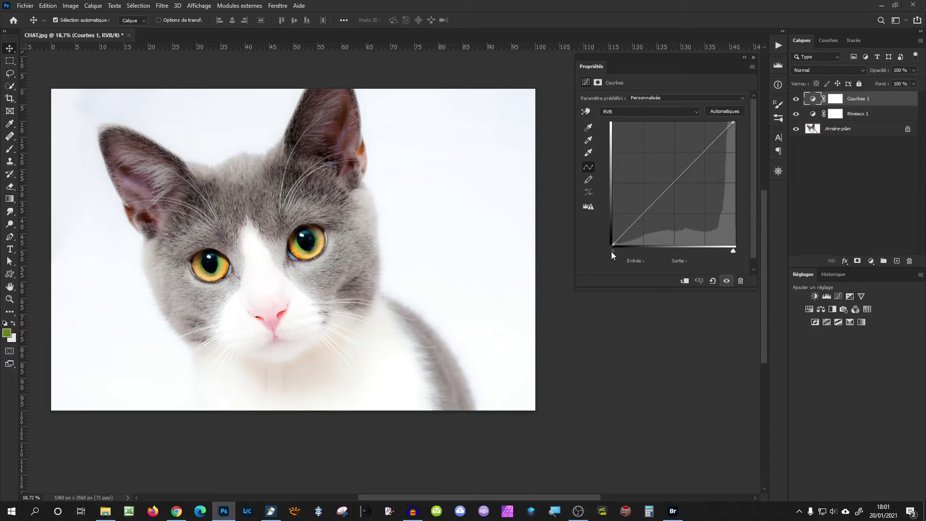
{"action": "mouse_move", "coordinate": [614, 252]}
{"action": "left_mouse_down"}
{"action": "mouse_move", "coordinate": [695, 247]}
{"action": "mouse_move", "coordinate": [610, 247]}
{"action": "left_mouse_up"}
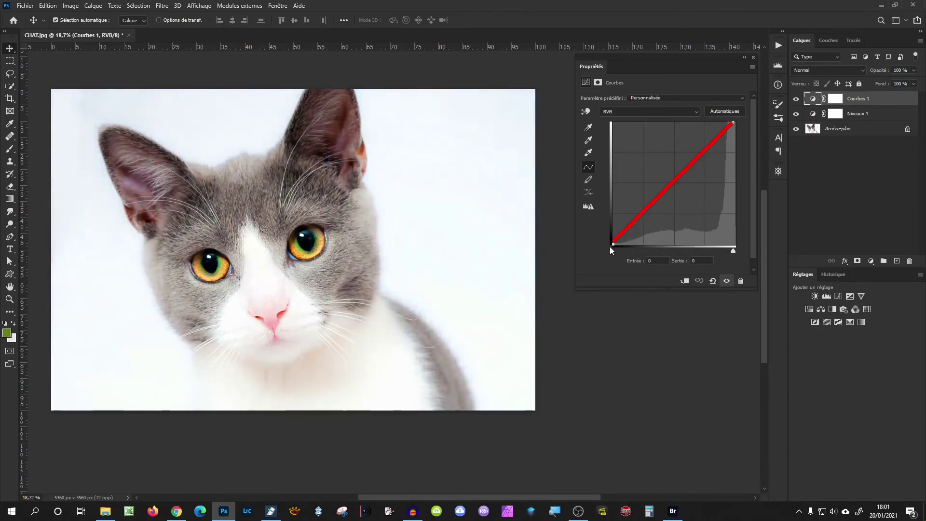
{"action": "left_click", "coordinate": [813, 115]}
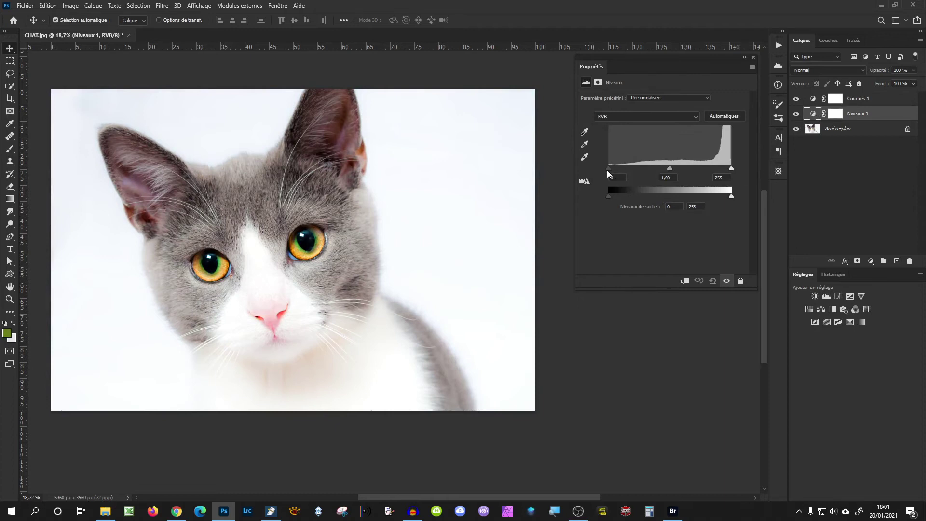
{"action": "mouse_move", "coordinate": [607, 169]}
{"action": "left_mouse_down"}
{"action": "mouse_move", "coordinate": [679, 167]}
{"action": "mouse_move", "coordinate": [608, 169]}
{"action": "left_mouse_up"}
Set the Courbes 1 white point input to 255, and try lowering and raising the highlights end of the curve.
{"action": "left_click", "coordinate": [814, 100]}
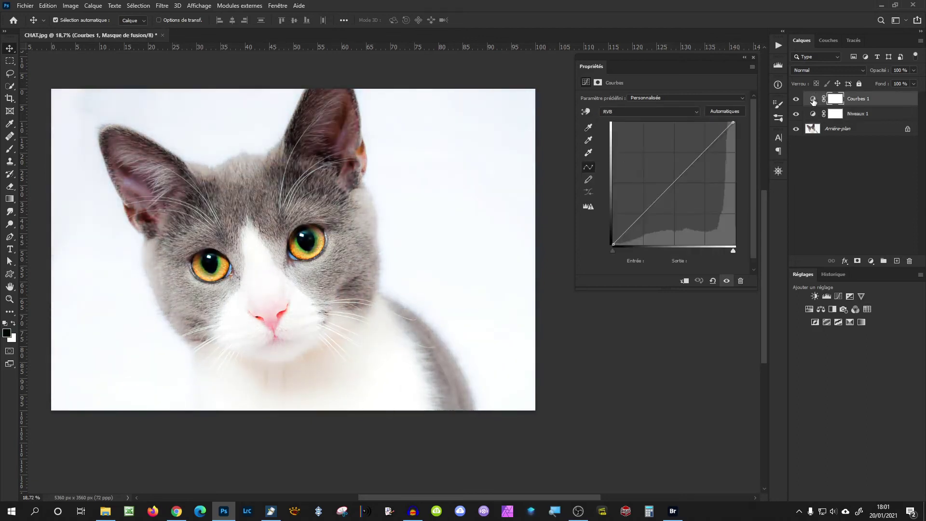
{"action": "left_click", "coordinate": [813, 99]}
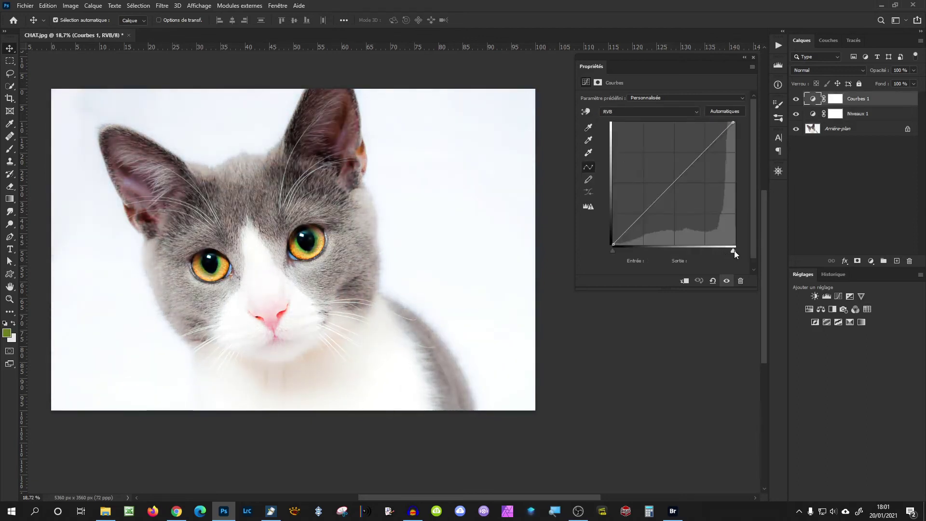
{"action": "mouse_move", "coordinate": [734, 250]}
{"action": "left_mouse_down"}
{"action": "mouse_move", "coordinate": [669, 245]}
{"action": "mouse_move", "coordinate": [749, 240]}
{"action": "left_mouse_up"}
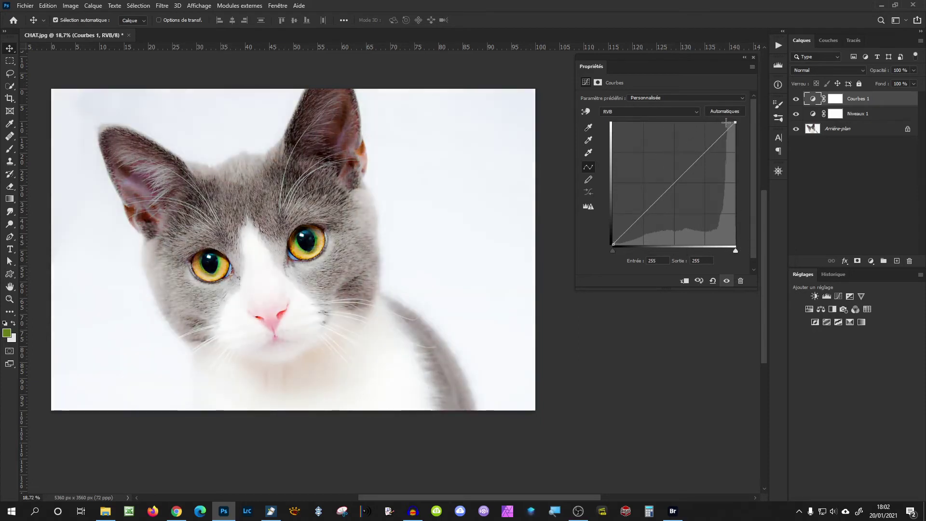
{"action": "mouse_move", "coordinate": [735, 122]}
{"action": "left_mouse_down"}
{"action": "mouse_move", "coordinate": [666, 121]}
{"action": "mouse_move", "coordinate": [735, 123]}
{"action": "left_mouse_up"}
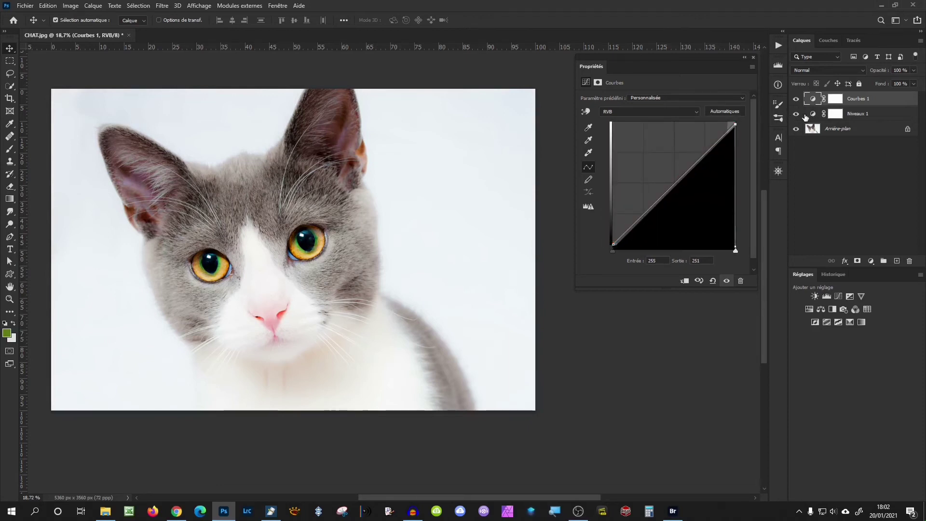
{"action": "mouse_move", "coordinate": [734, 124]}
{"action": "left_mouse_down"}
{"action": "mouse_move", "coordinate": [666, 119]}
{"action": "mouse_move", "coordinate": [732, 121]}
{"action": "mouse_move", "coordinate": [742, 112]}
{"action": "left_mouse_up"}
Try the highlights input slider of Niveaux 1, returning it to 255.
{"action": "left_click", "coordinate": [813, 113]}
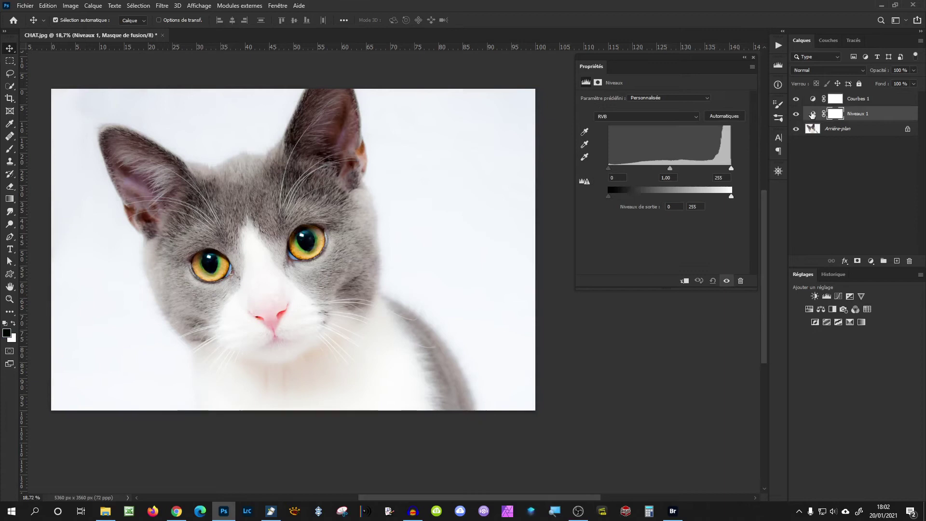
{"action": "mouse_move", "coordinate": [733, 169]}
{"action": "left_mouse_down"}
{"action": "mouse_move", "coordinate": [660, 168]}
{"action": "mouse_move", "coordinate": [735, 166]}
{"action": "left_mouse_up"}
Add a Courbes 1 midpoint at input 128 and output 128, and try moving it and the matching Niveaux 1 midtones slider.
{"action": "left_click", "coordinate": [813, 100]}
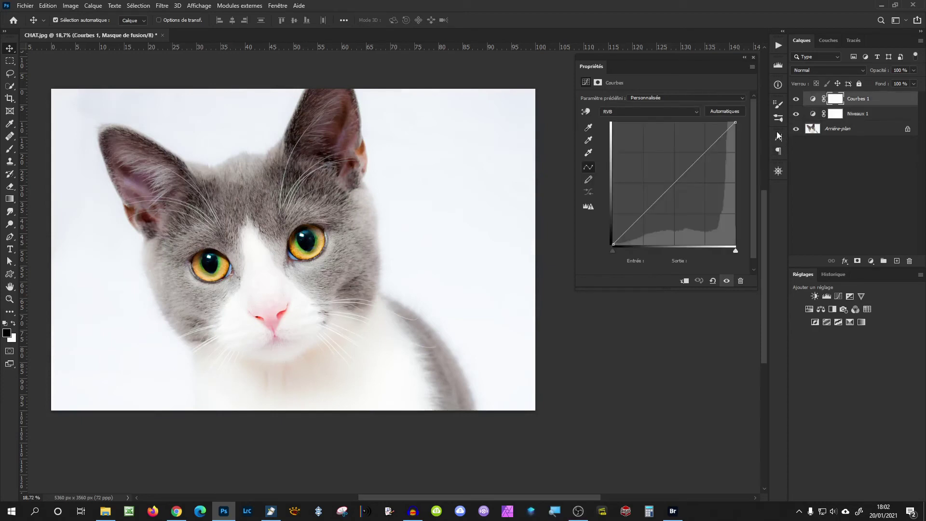
{"action": "left_click", "coordinate": [679, 180]}
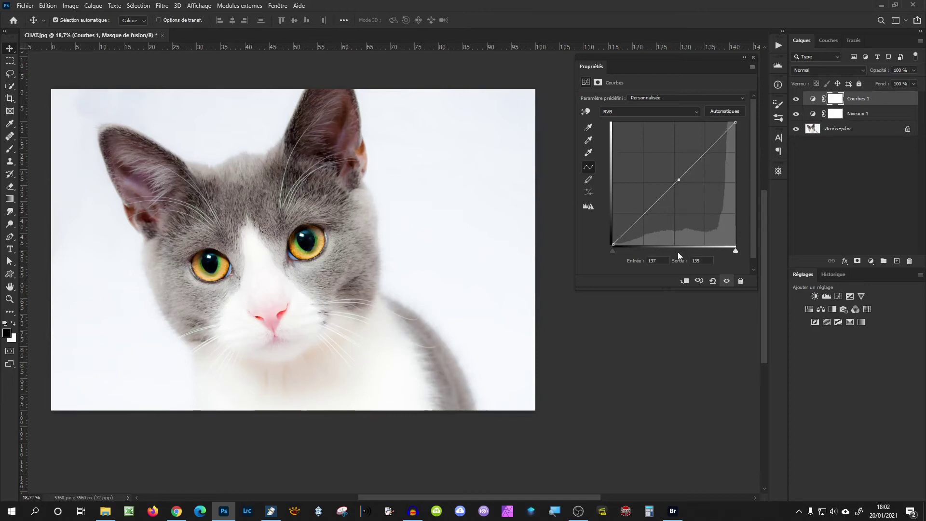
{"action": "double_click", "coordinate": [655, 260]}
{"action": "type", "text": "128"}
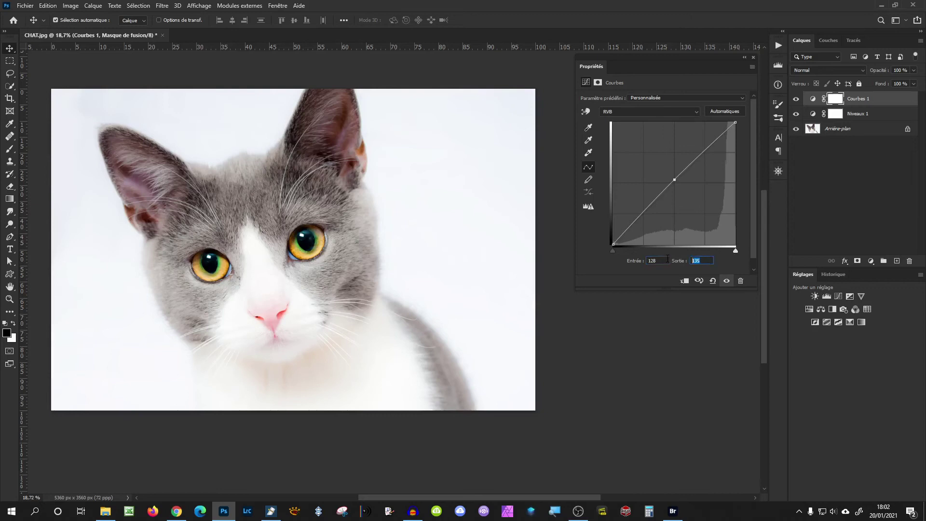
{"action": "type", "text": "128"}
{"action": "left_click_drag", "start_coordinate": [674, 184], "coordinate": [663, 176]}
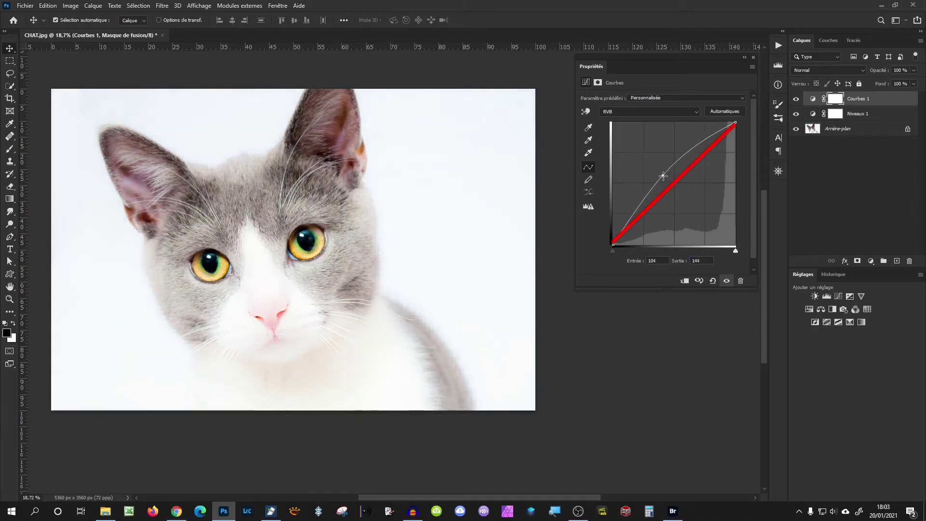
{"action": "mouse_move", "coordinate": [664, 176]}
{"action": "left_mouse_down"}
{"action": "mouse_move", "coordinate": [687, 198]}
{"action": "mouse_move", "coordinate": [674, 182]}
{"action": "left_mouse_up"}
{"action": "left_click", "coordinate": [813, 116]}
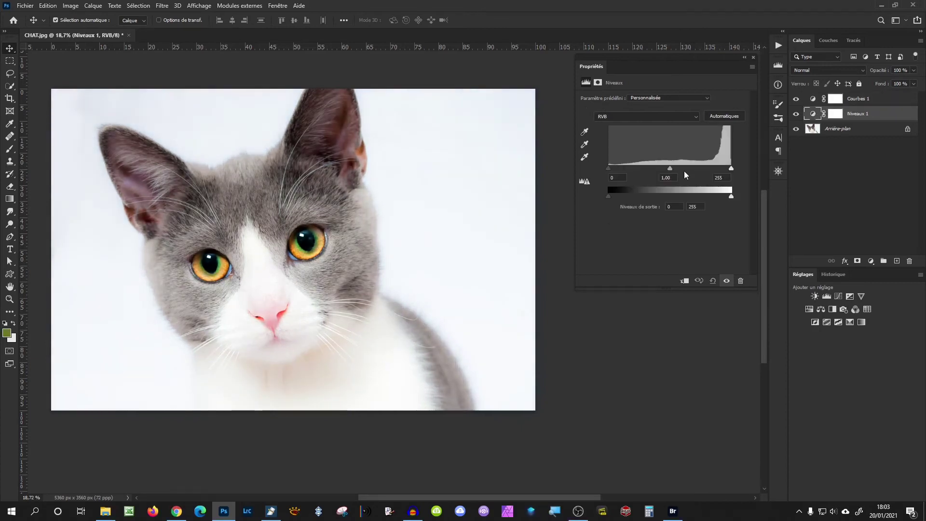
{"action": "mouse_move", "coordinate": [670, 168]}
{"action": "left_mouse_down"}
{"action": "mouse_move", "coordinate": [639, 169]}
{"action": "mouse_move", "coordinate": [705, 171]}
{"action": "mouse_move", "coordinate": [670, 170]}
{"action": "left_mouse_up"}
Remove the Courbes 1 midpoint, and try the curve's shadows end and the matching Niveaux 1 shadows output slider, returning both to 0.
{"action": "left_click", "coordinate": [808, 104]}
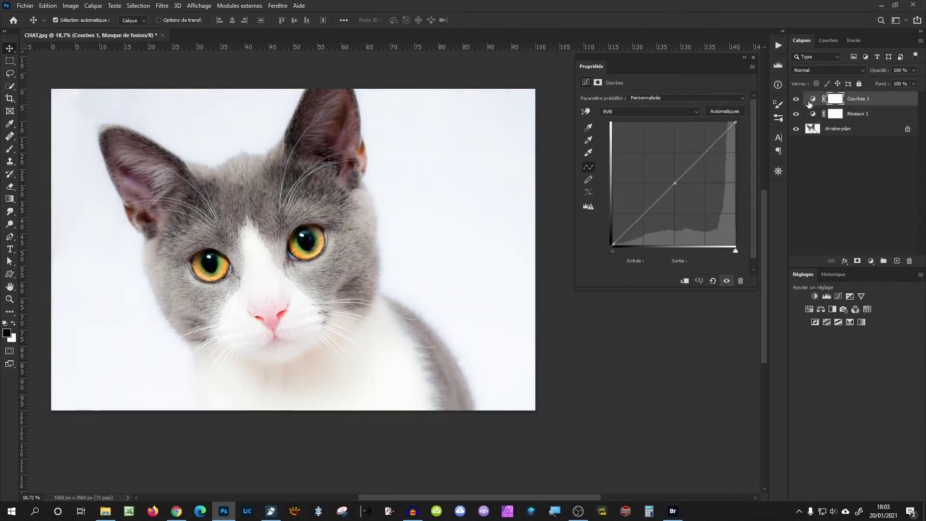
{"action": "left_click", "coordinate": [612, 244]}
{"action": "left_click_drag", "start_coordinate": [675, 183], "coordinate": [747, 193]}
{"action": "left_click_drag", "start_coordinate": [612, 245], "coordinate": [626, 264]}
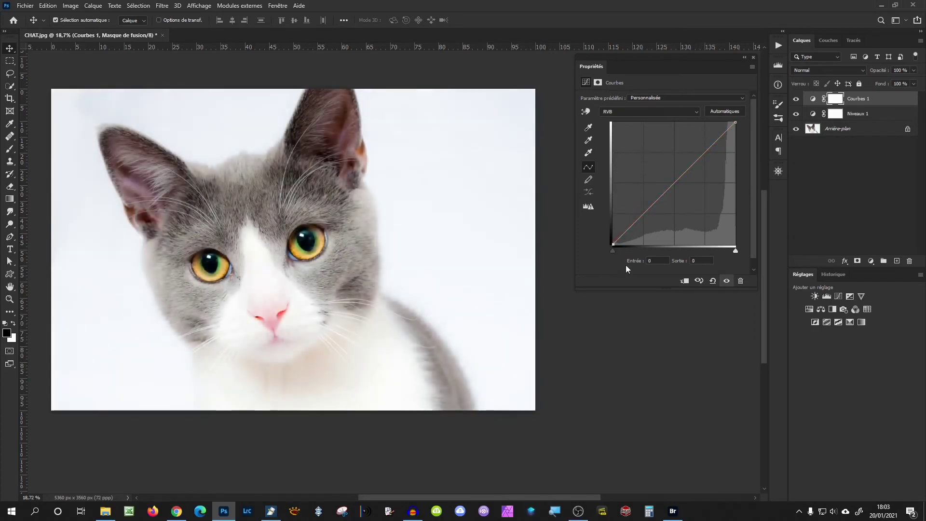
{"action": "left_click", "coordinate": [810, 115]}
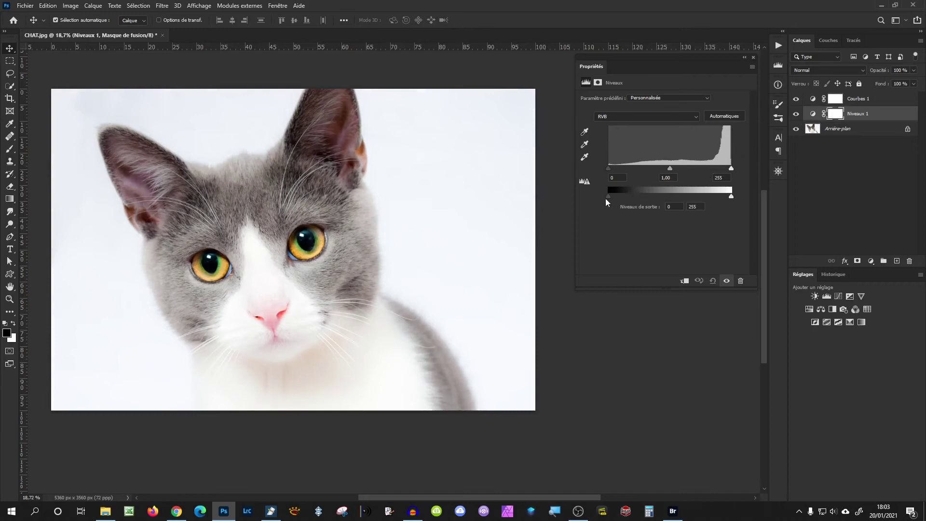
{"action": "mouse_move", "coordinate": [608, 198]}
{"action": "left_mouse_down"}
{"action": "mouse_move", "coordinate": [696, 196]}
{"action": "mouse_move", "coordinate": [605, 195]}
{"action": "left_mouse_up"}
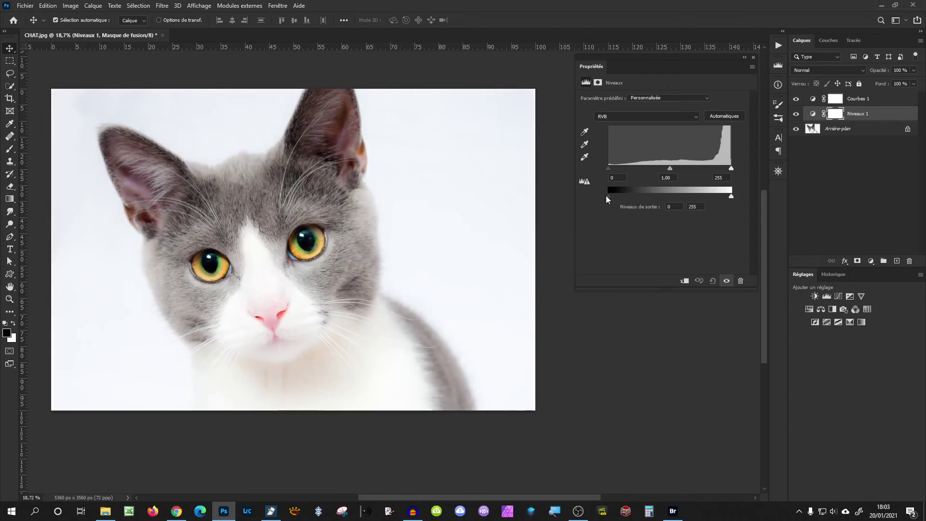
Try lowering the highlights end of the Courbes 1 curve, and open the Niveaux 1 settings.
{"action": "left_click", "coordinate": [811, 101]}
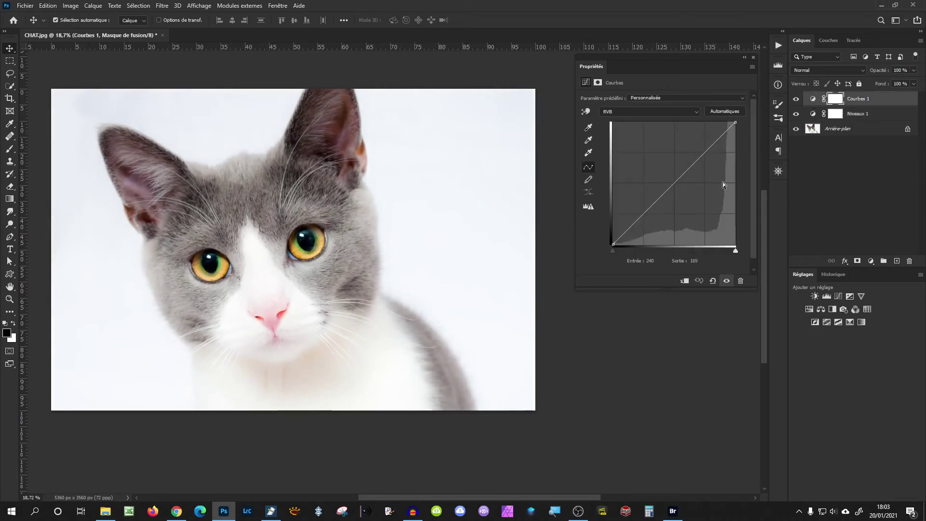
{"action": "left_click", "coordinate": [735, 123]}
{"action": "left_click_drag", "start_coordinate": [734, 123], "coordinate": [687, 197]}
{"action": "left_click", "coordinate": [814, 115]}
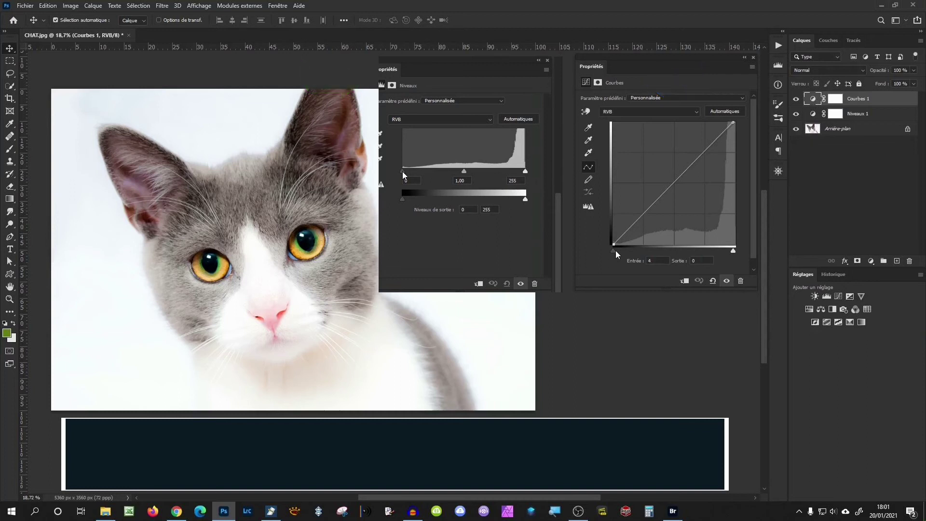
Compare the shadows, midtones, highlights and output level sliders of Niveaux 1 with the matching Courbes 1 controls.
{"action": "left_click_drag", "start_coordinate": [615, 250], "coordinate": [636, 252]}
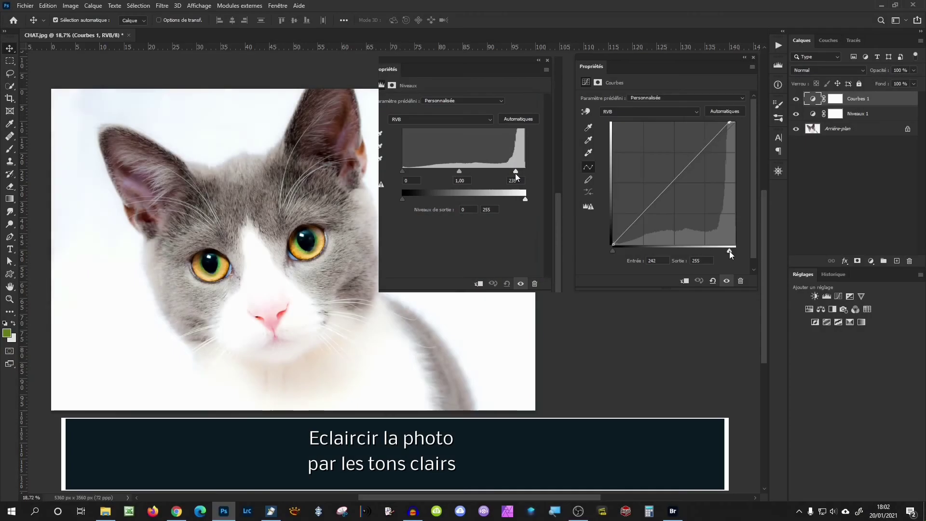
{"action": "left_click_drag", "start_coordinate": [515, 173], "coordinate": [455, 171]}
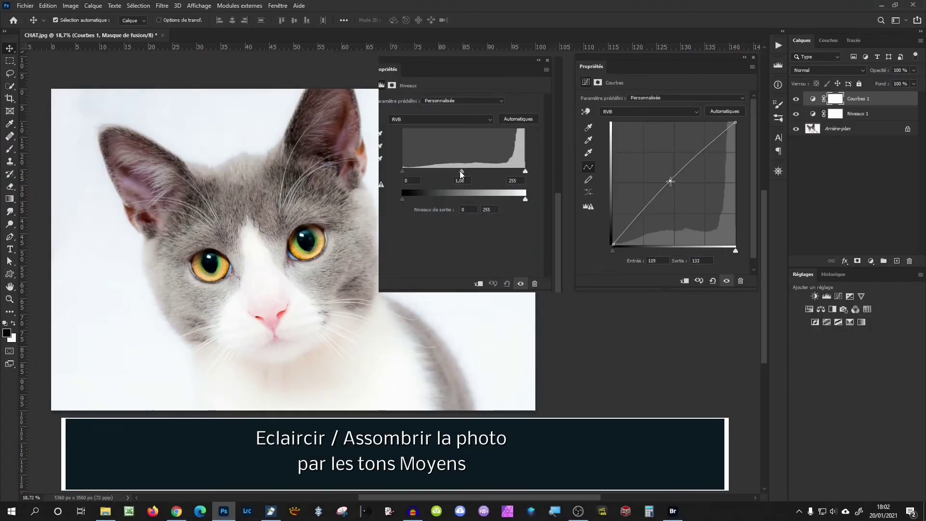
{"action": "mouse_move", "coordinate": [459, 170]}
{"action": "left_mouse_down"}
{"action": "mouse_move", "coordinate": [433, 172]}
{"action": "mouse_move", "coordinate": [490, 175]}
{"action": "mouse_move", "coordinate": [468, 172]}
{"action": "left_mouse_up"}
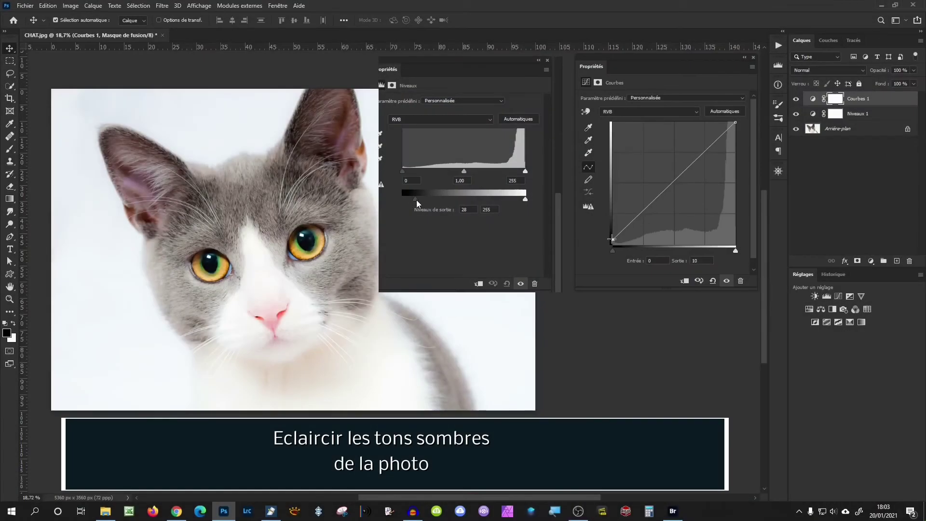
{"action": "left_click_drag", "start_coordinate": [415, 199], "coordinate": [491, 201]}
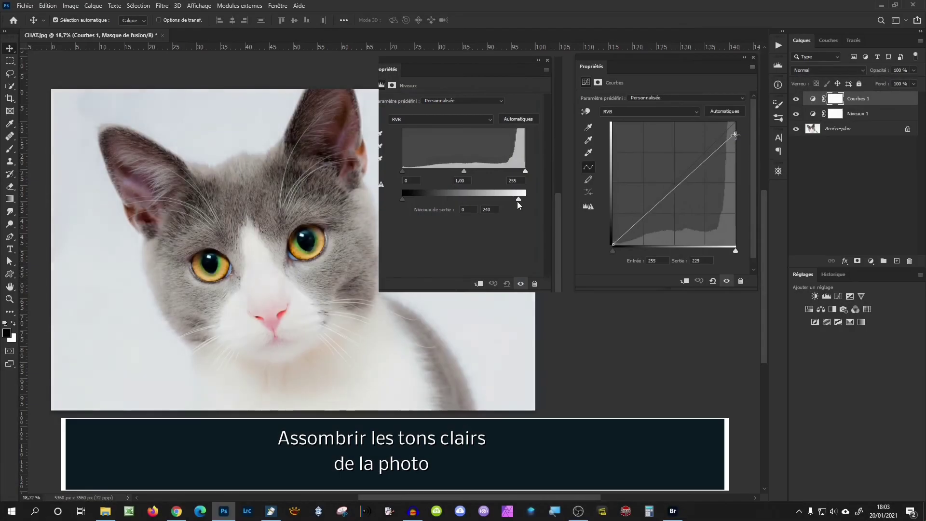
{"action": "left_click_drag", "start_coordinate": [517, 201], "coordinate": [436, 197]}
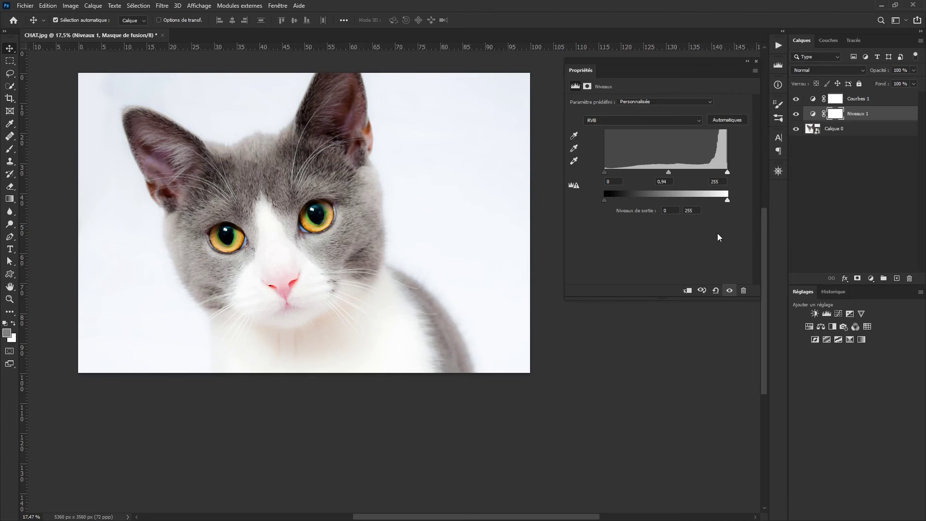
Shape an S-curve in Courbes 1 with points at about 204/220 and 68/51, and compare the image with the layer off and on.
{"action": "left_click", "coordinate": [812, 99]}
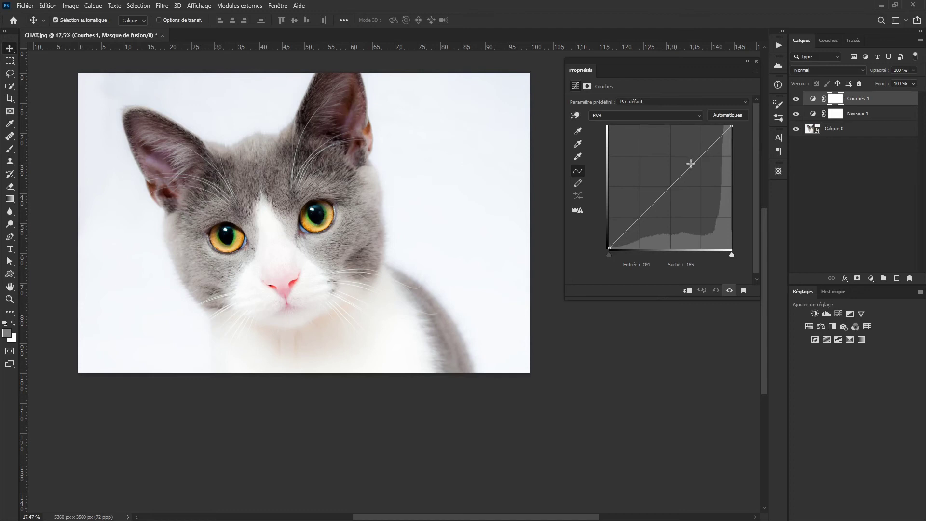
{"action": "left_click_drag", "start_coordinate": [708, 155], "coordinate": [707, 145]}
{"action": "left_click_drag", "start_coordinate": [645, 206], "coordinate": [642, 223]}
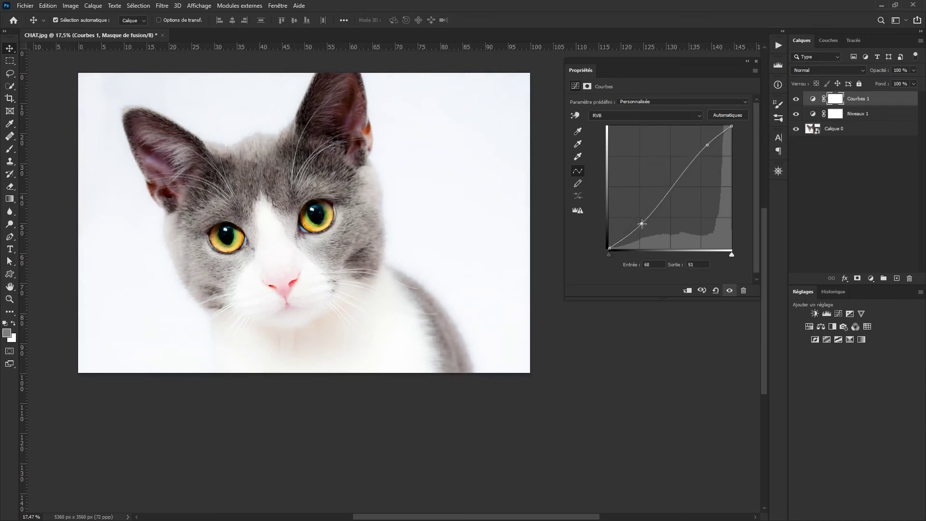
{"action": "left_click_drag", "start_coordinate": [703, 149], "coordinate": [703, 147]}
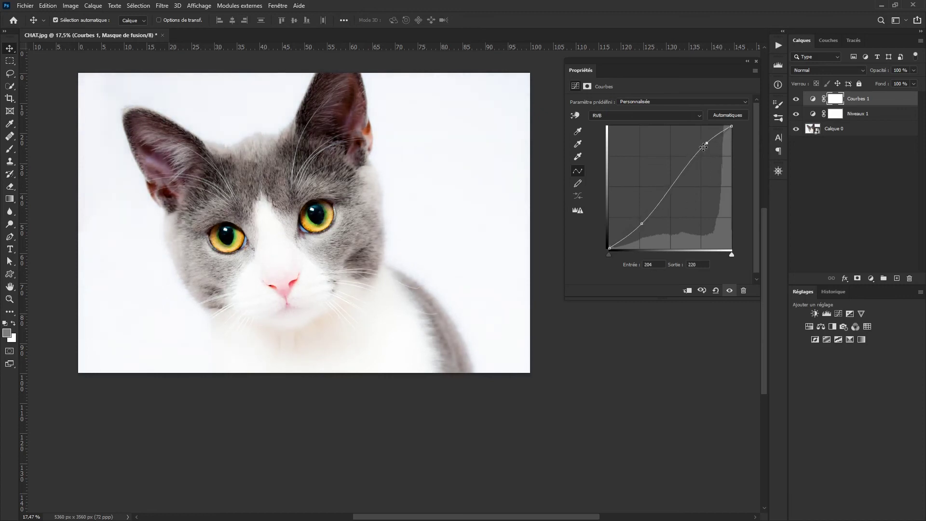
{"action": "left_click", "coordinate": [796, 100]}
{"action": "left_click", "coordinate": [796, 99]}
{"action": "left_click", "coordinate": [720, 132]}
Try the midtones slider of Niveaux 1, and hide that adjustment layer.
{"action": "left_click", "coordinate": [814, 117]}
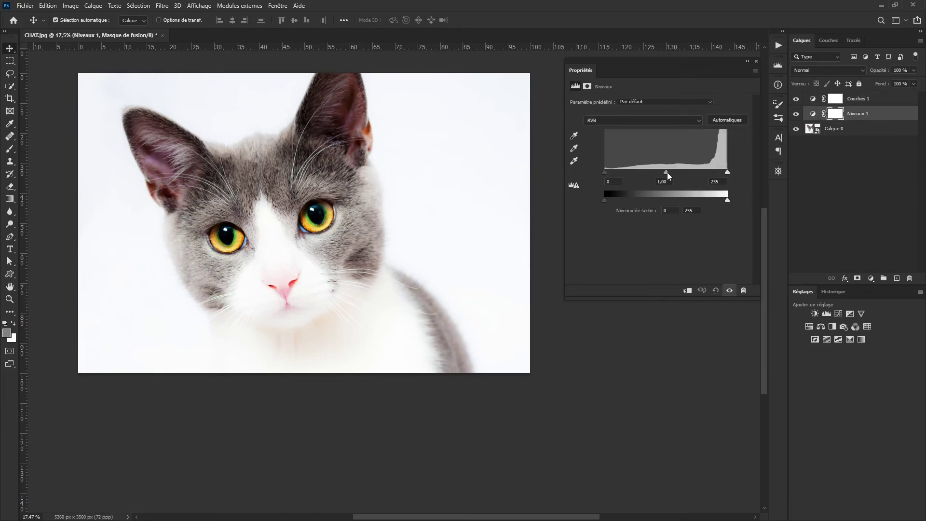
{"action": "mouse_move", "coordinate": [667, 172]}
{"action": "left_mouse_down"}
{"action": "mouse_move", "coordinate": [646, 172]}
{"action": "mouse_move", "coordinate": [699, 173]}
{"action": "mouse_move", "coordinate": [667, 175]}
{"action": "left_mouse_up"}
{"action": "left_click", "coordinate": [796, 114]}
Activate the on-image adjustment tool for Courbes 1, and darken the tones sampled from the grey fur on the cat's forehead.
{"action": "left_click", "coordinate": [858, 98]}
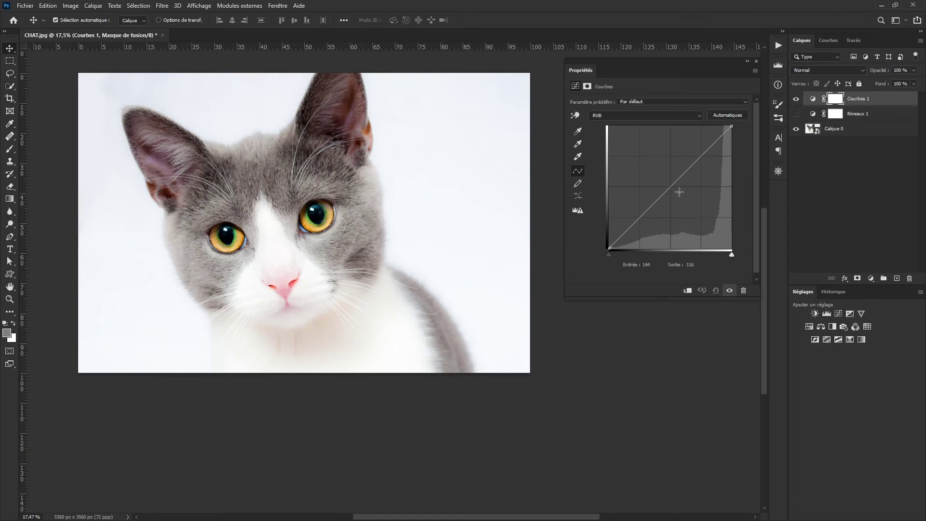
{"action": "left_click", "coordinate": [575, 115]}
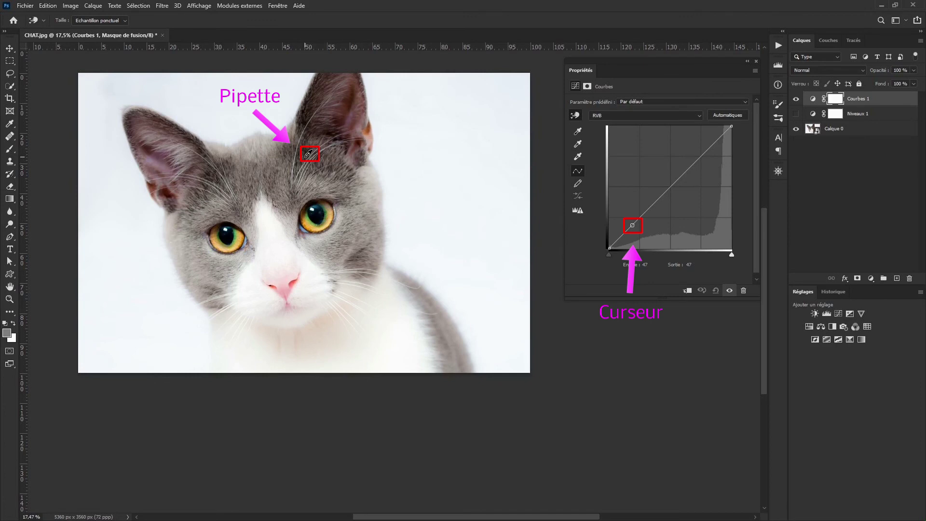
{"action": "left_click", "coordinate": [282, 166]}
{"action": "key", "text": "ctrl+z"}
{"action": "left_click", "coordinate": [278, 172]}
{"action": "mouse_move", "coordinate": [278, 172]}
{"action": "left_mouse_down"}
{"action": "mouse_move", "coordinate": [280, 158]}
{"action": "mouse_move", "coordinate": [302, 181]}
{"action": "left_mouse_up"}
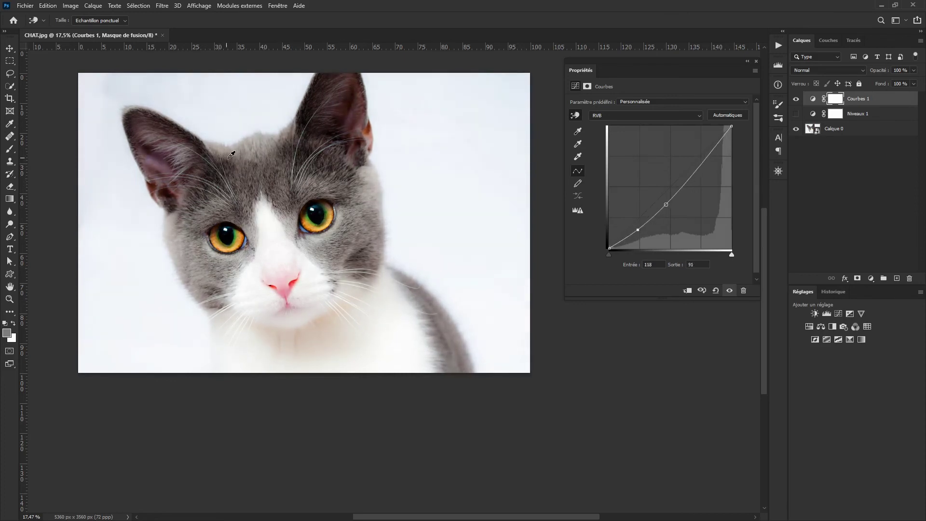
Try adjusting a highlights point sampled from the background, remove it, and add a Courbes 1 point at input 197 and output 200.
{"action": "left_click", "coordinate": [448, 131]}
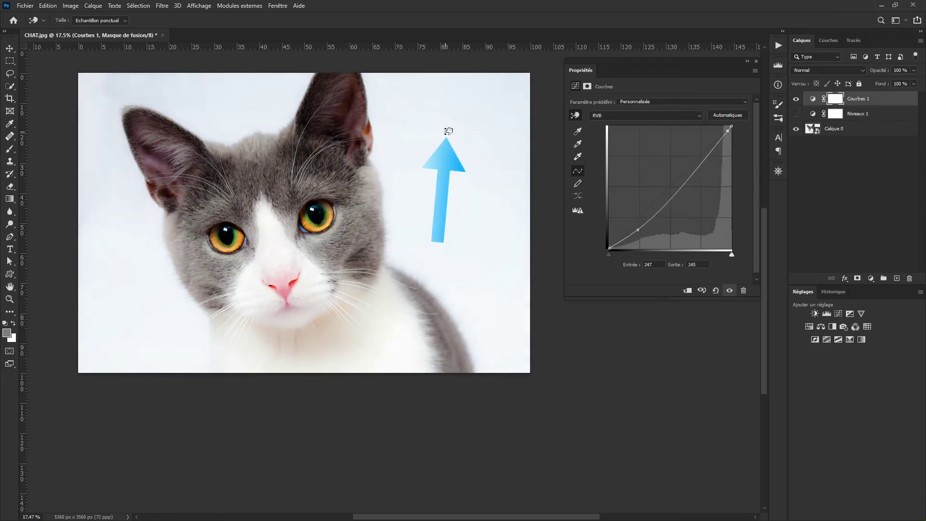
{"action": "left_click_drag", "start_coordinate": [448, 131], "coordinate": [430, 131]}
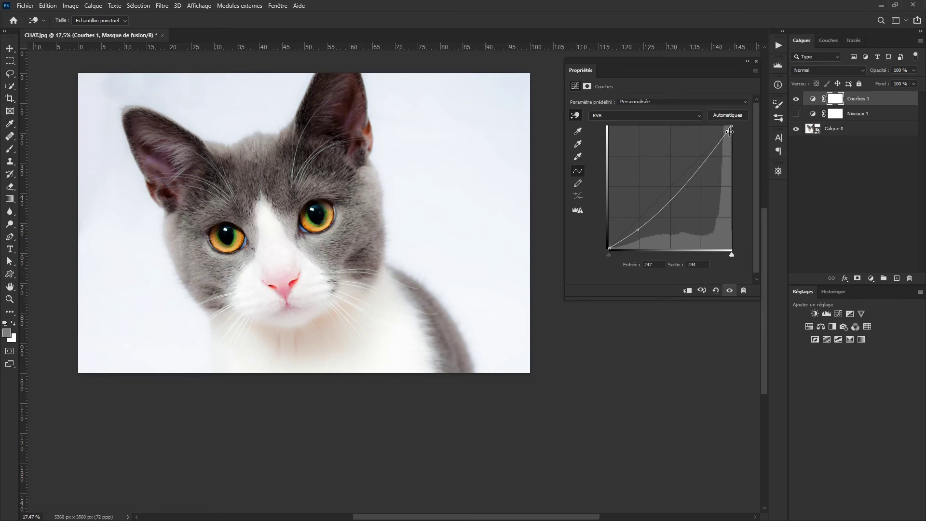
{"action": "left_click", "coordinate": [727, 131], "text": "ctrl"}
{"action": "left_click_drag", "start_coordinate": [711, 148], "coordinate": [702, 152]}
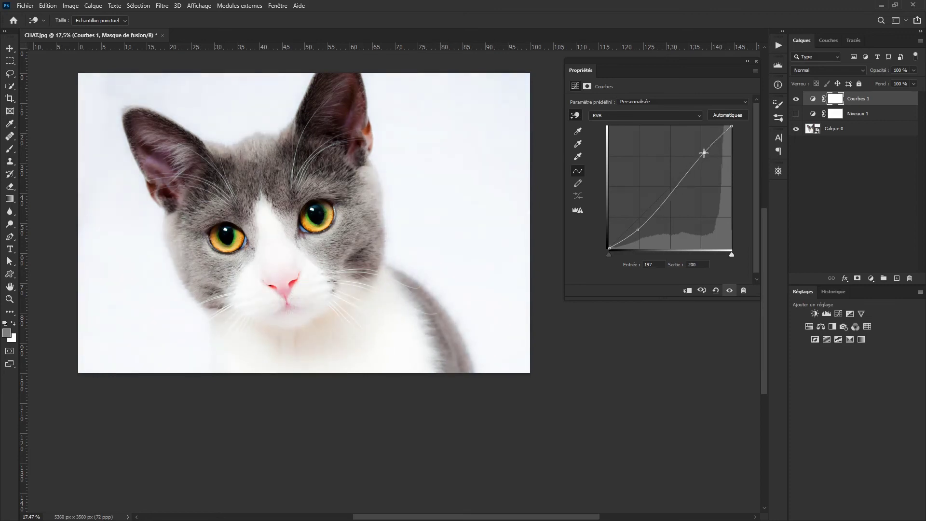